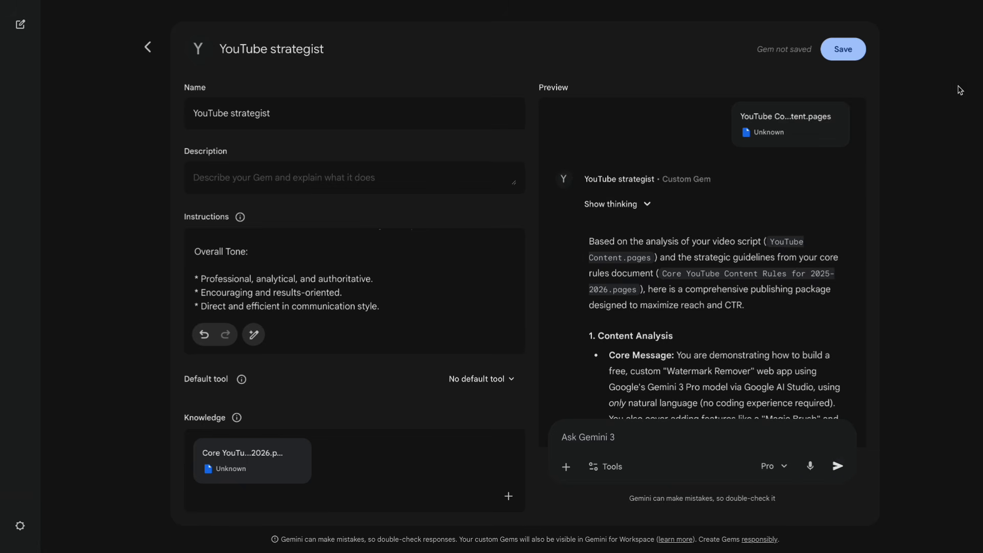
Review the generated publishing package in the YouTube strategist Gem's preview, including its content analysis and tags.
scroll(838, 266, "down", 20)
scroll(779, 213, "up", 20)
scroll(621, 194, "down", 18)
scroll(686, 224, "down", 15)
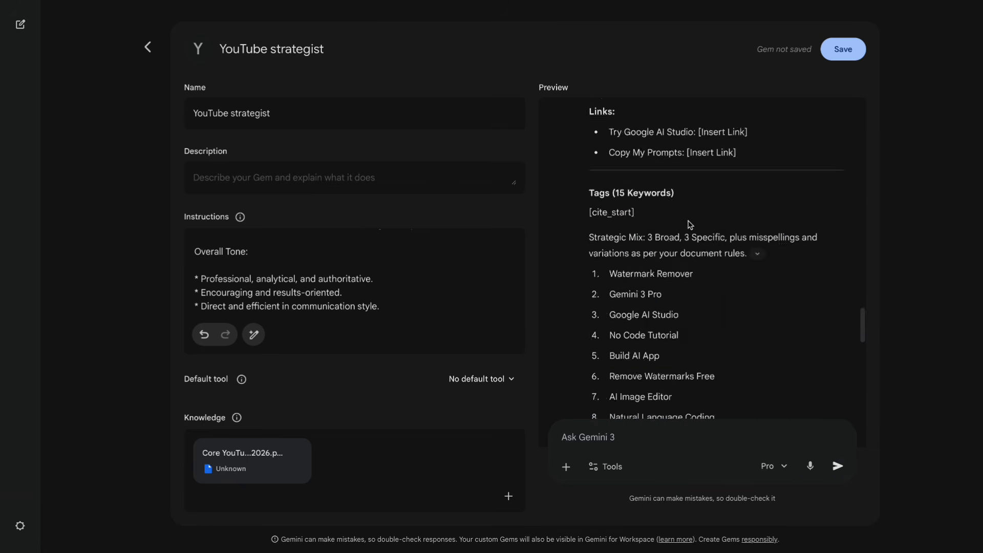
right_click(618, 200)
scroll(811, 226, "up", 12)
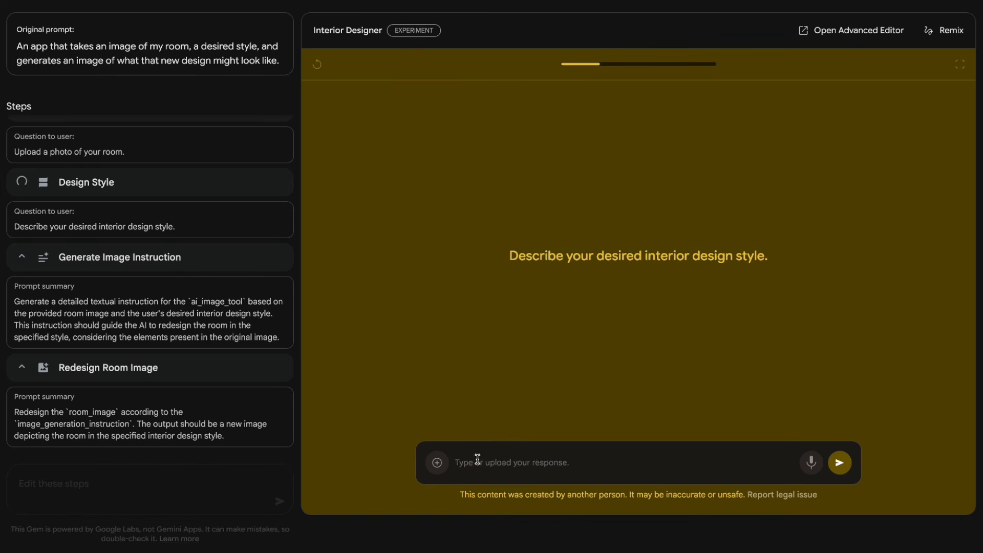
Submit "Mediterranean" as the desired interior design style in the Interior Designer Gem.
left_click(477, 460)
type("Mediteranean")
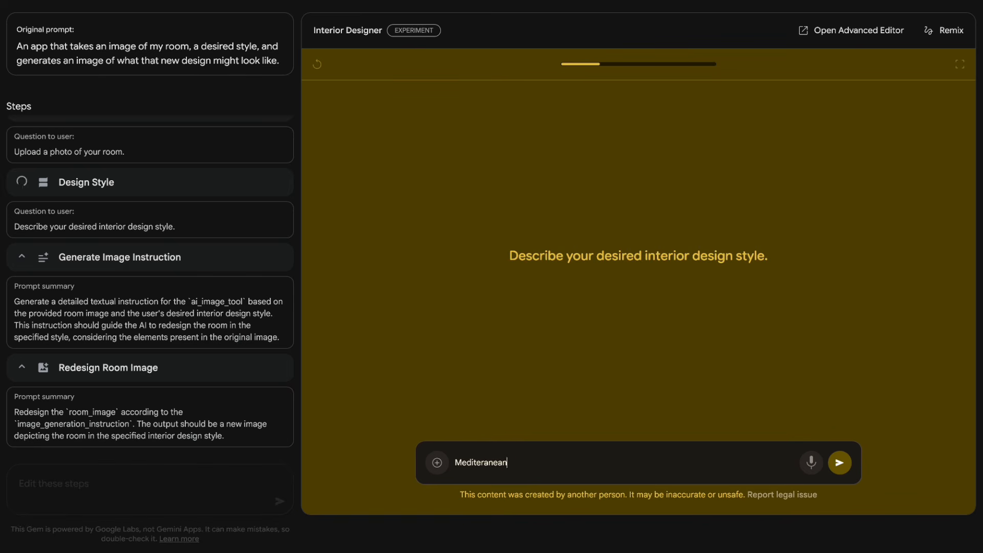
key("BackSpace")
key("BackSpace")
key("BackSpace")
key("BackSpace")
key("BackSpace")
key("BackSpace")
type("rranean")
key("Return")
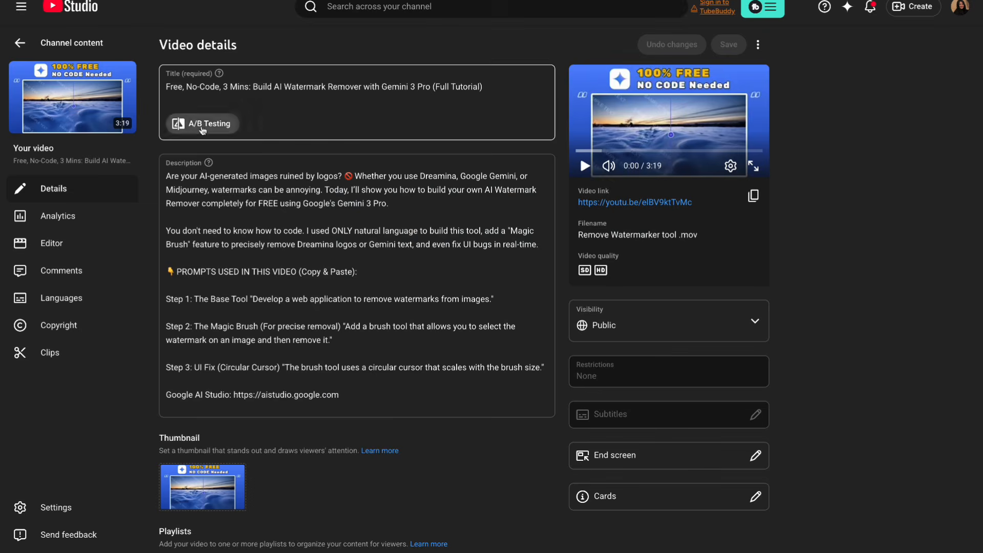
Look through the recipe suggestions webpage generated by the Recipe Genie Gem.
left_click(196, 124)
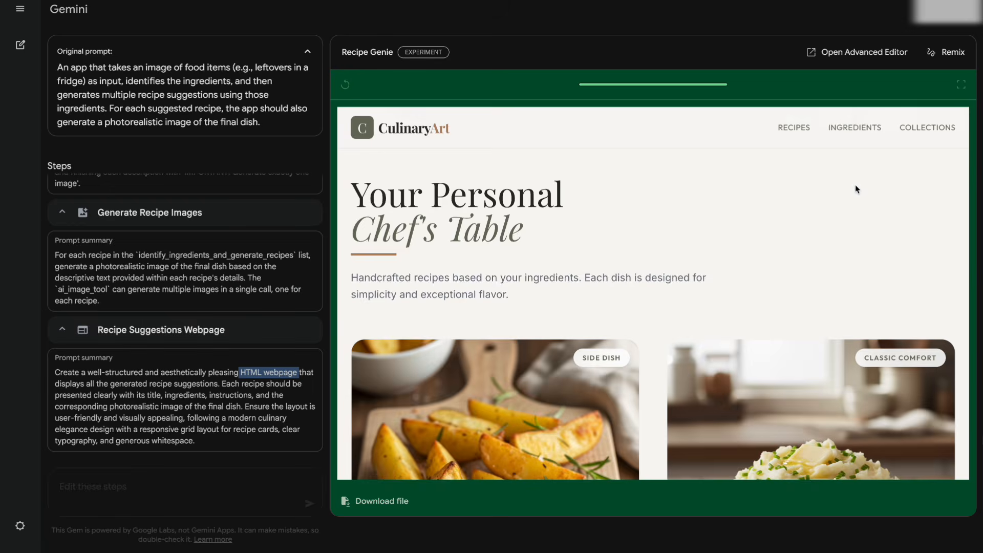
scroll(855, 186, "down", 15)
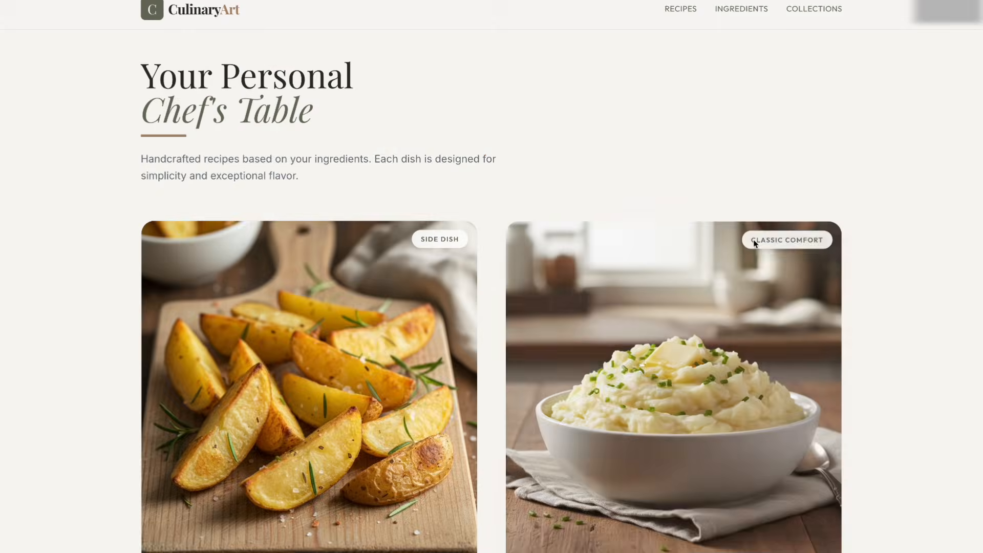
scroll(838, 184, "down", 15)
scroll(847, 324, "up", 15)
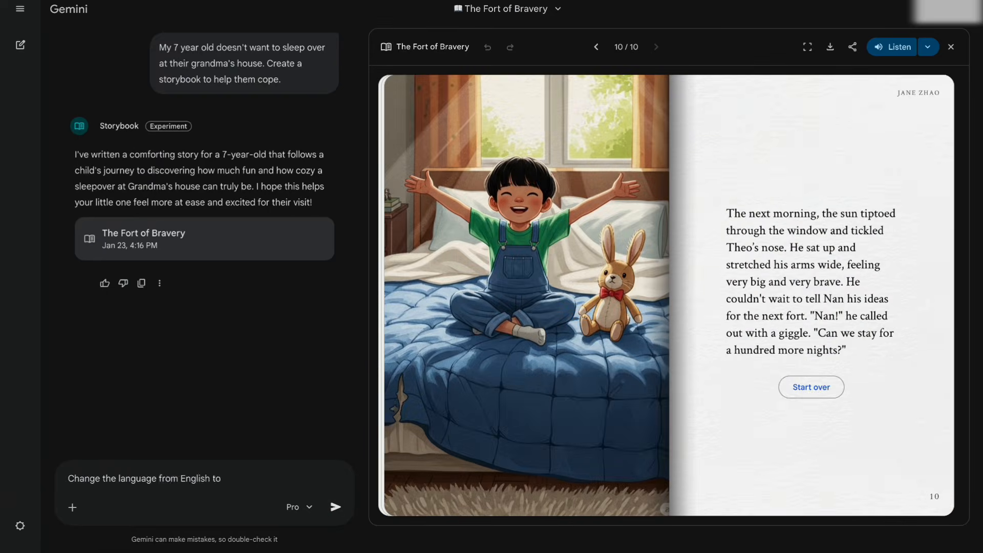
Complete and send the request to change the storybook's language from English to Chinese.
type("Chinese")
key("Return")
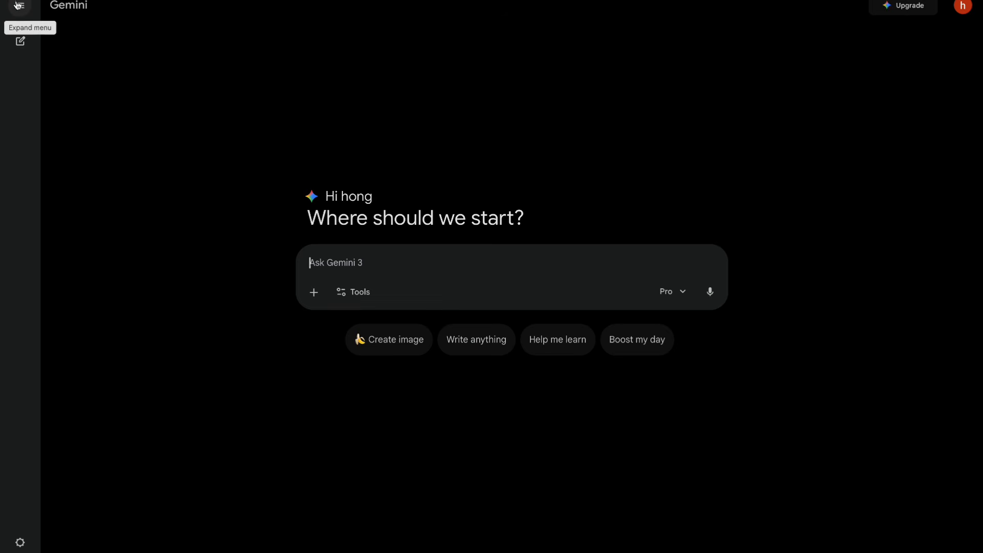
Go to the Gem manager and start a new Gem under My Gems.
left_click(24, 5)
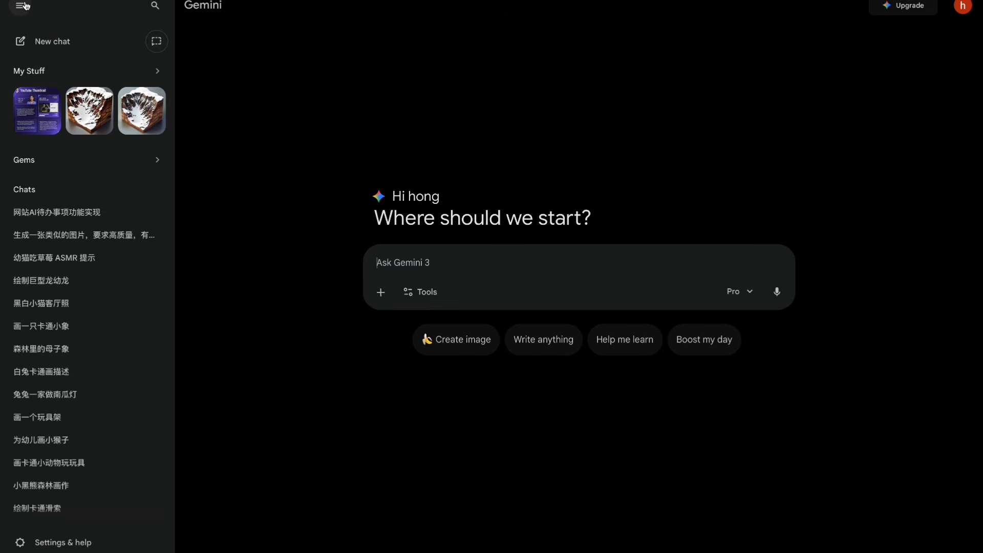
left_click(116, 160)
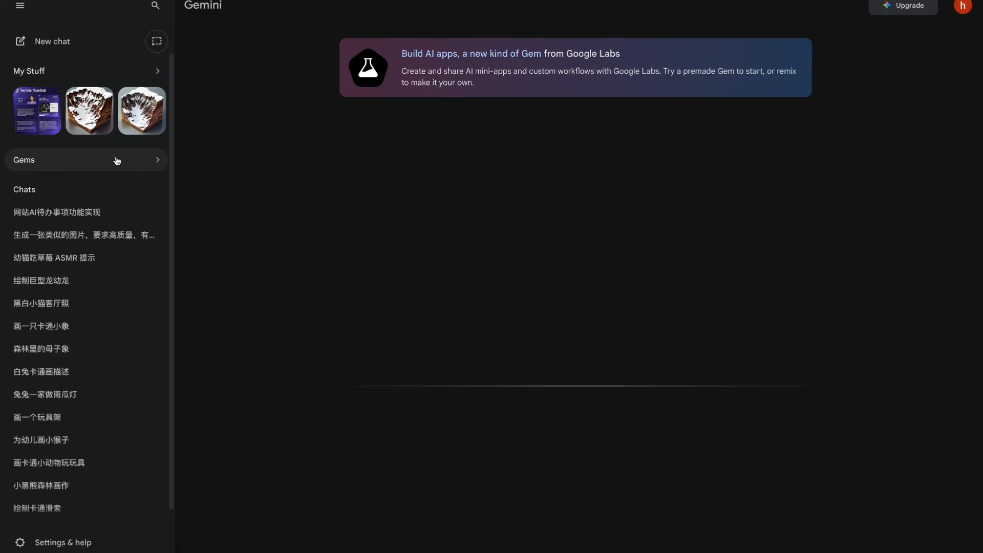
scroll(919, 258, "down", 3)
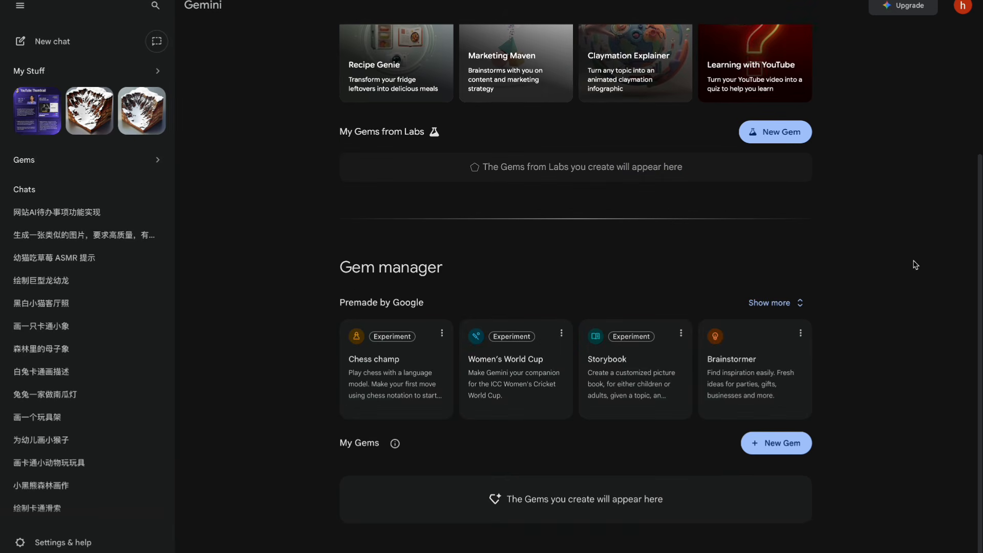
left_click(776, 449)
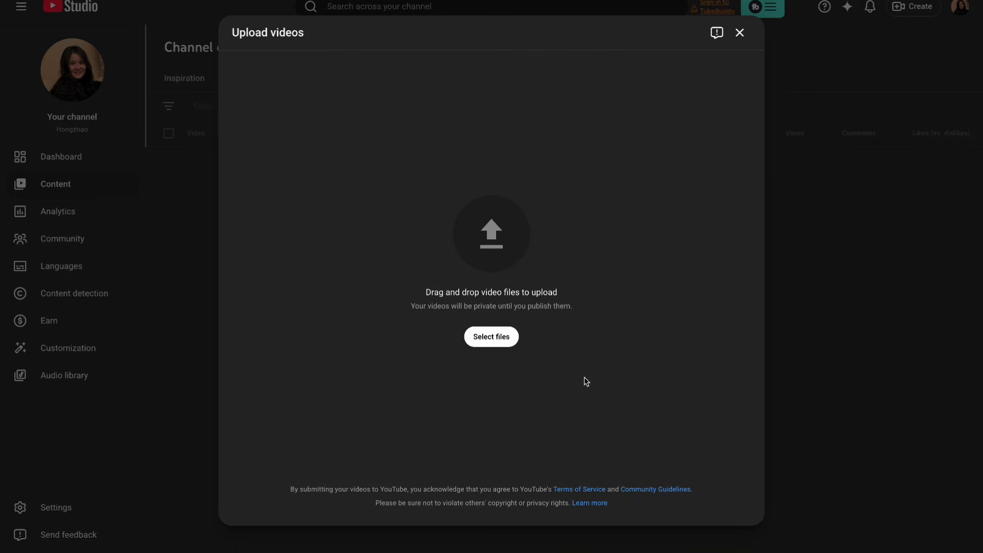
left_click(491, 339)
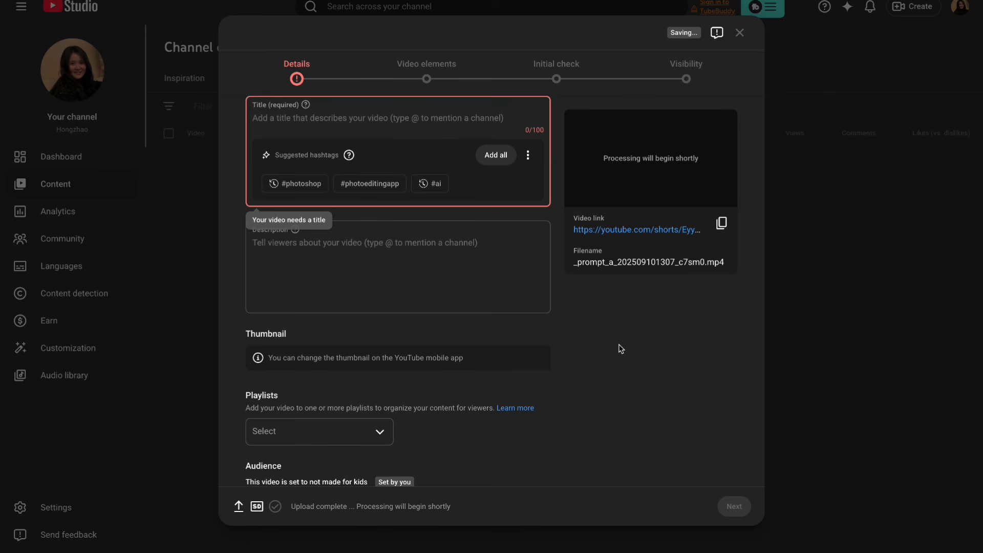
scroll(619, 348, "down", 5)
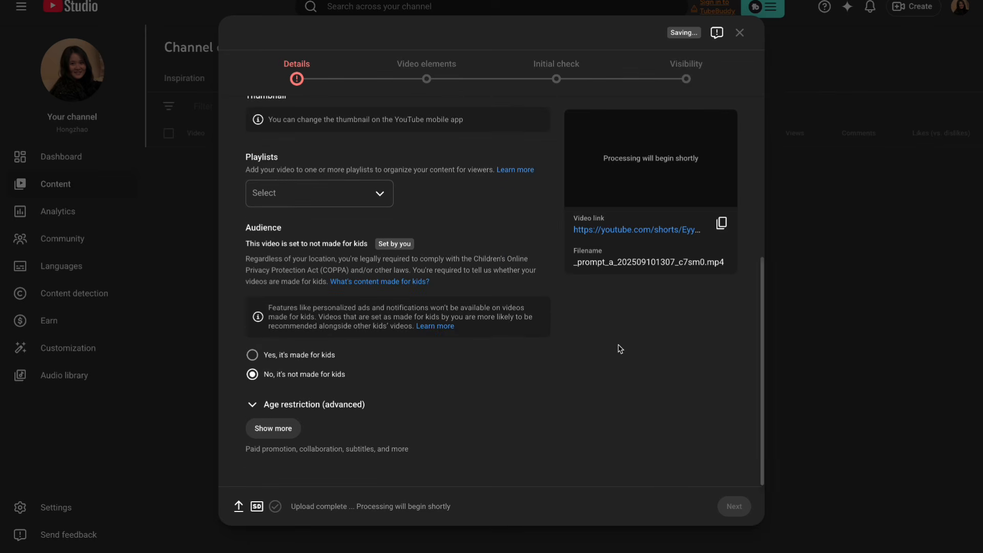
left_click(250, 424)
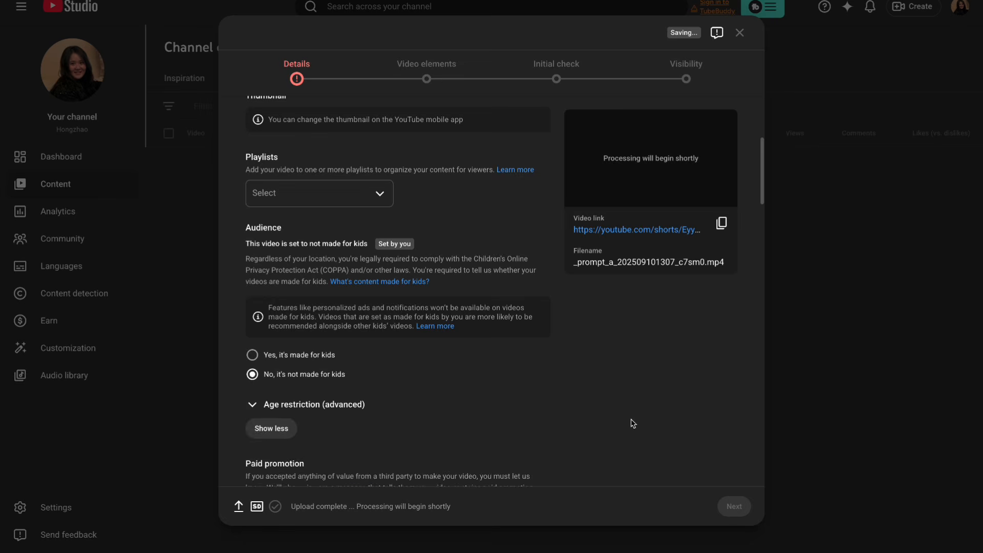
Examine the video's remaining upload details, from paid promotion and tags through license, category, and comments and ratings.
scroll(631, 422, "down", 6)
scroll(632, 423, "down", 15)
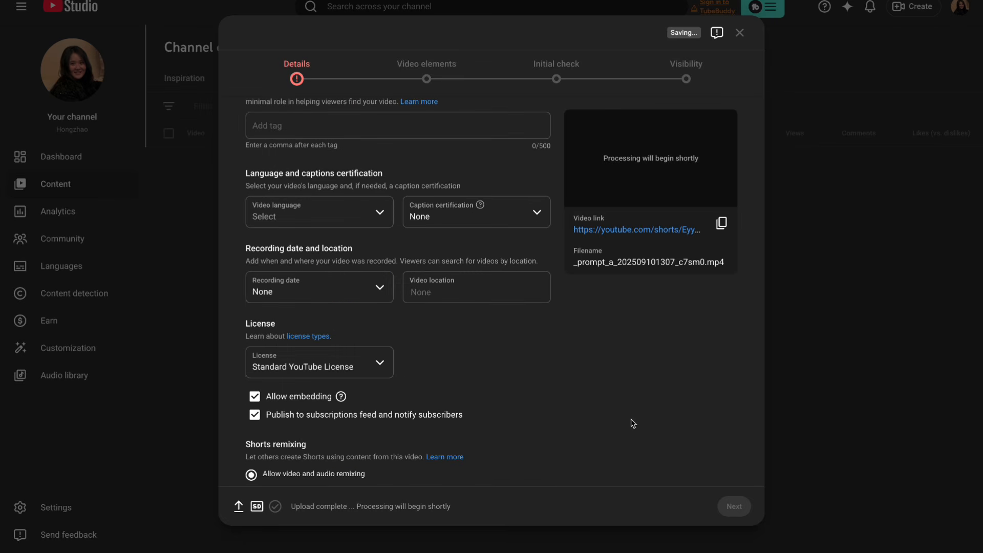
scroll(632, 423, "up", 1)
scroll(633, 423, "down", 3)
scroll(633, 423, "down", 1)
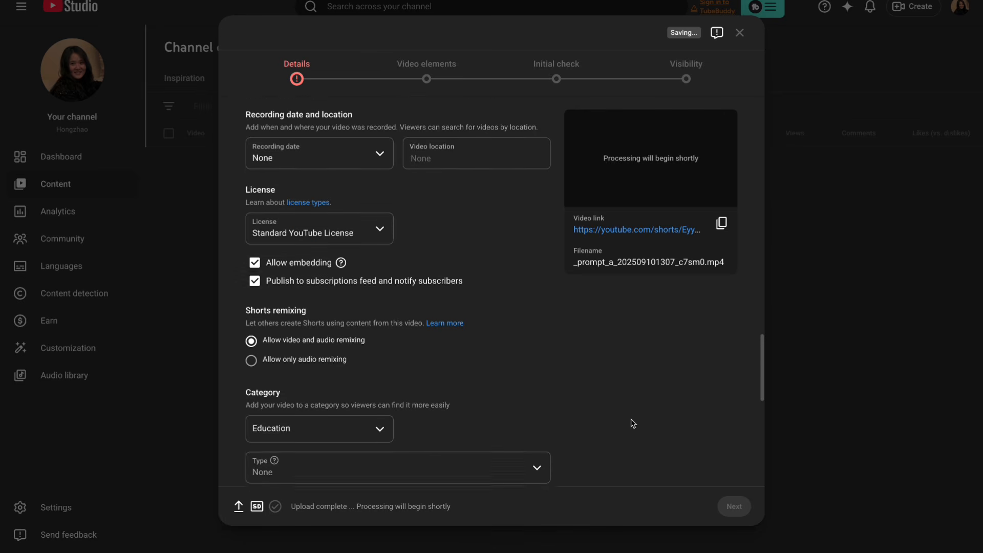
scroll(633, 423, "down", 5)
scroll(633, 422, "down", 1)
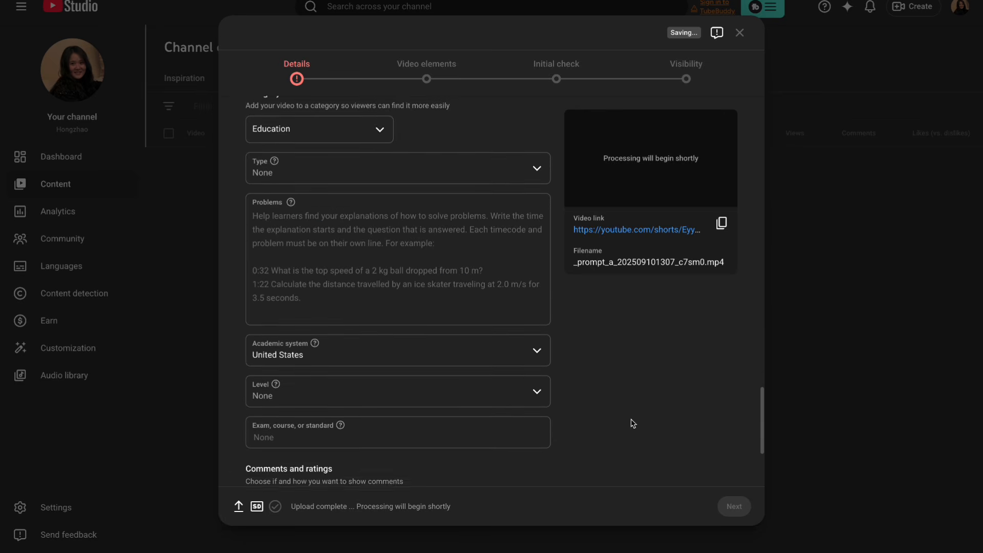
scroll(632, 423, "up", 1)
scroll(633, 423, "down", 4)
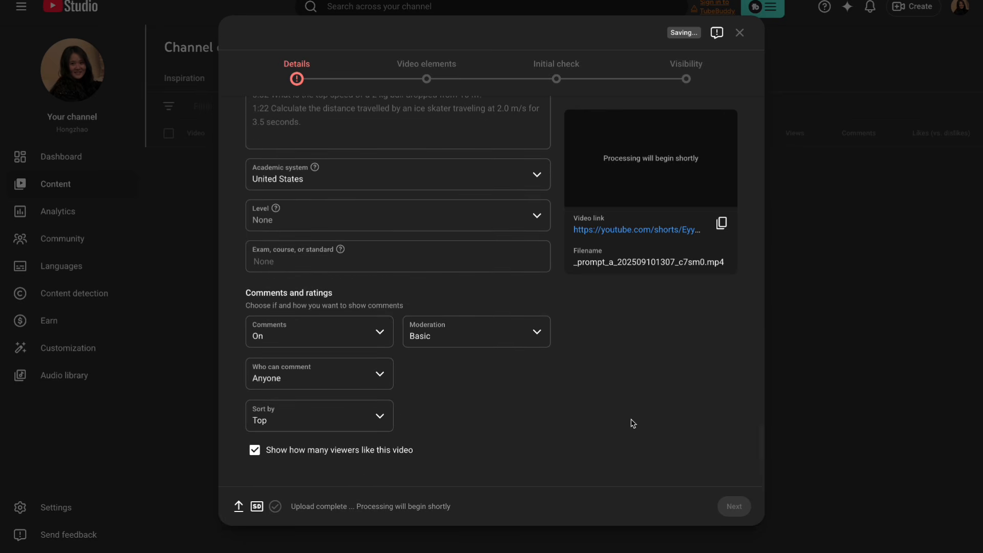
scroll(633, 423, "up", 20)
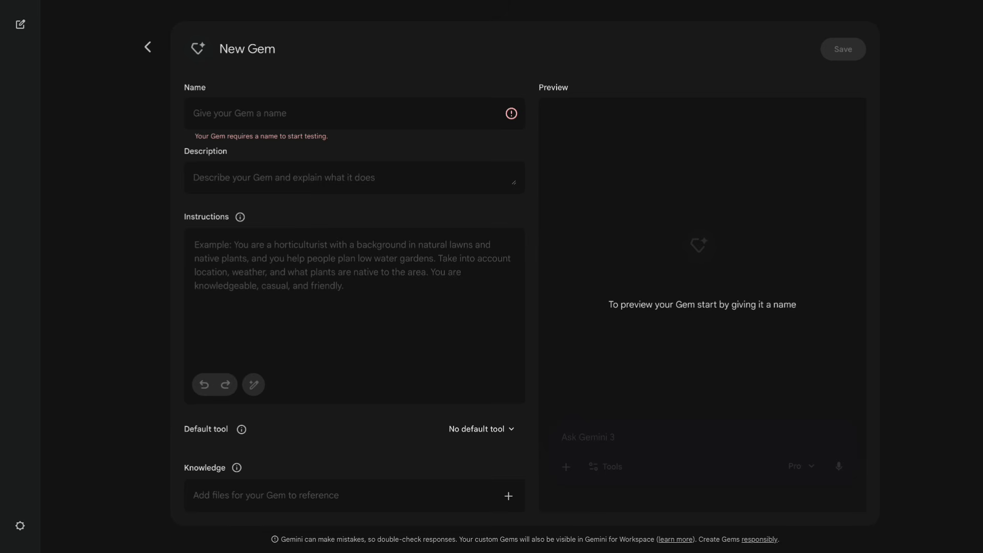
Switch back to Gemini and name the new Gem "YouTube strategist".
left_click(439, 104)
type("YouTube strategist")
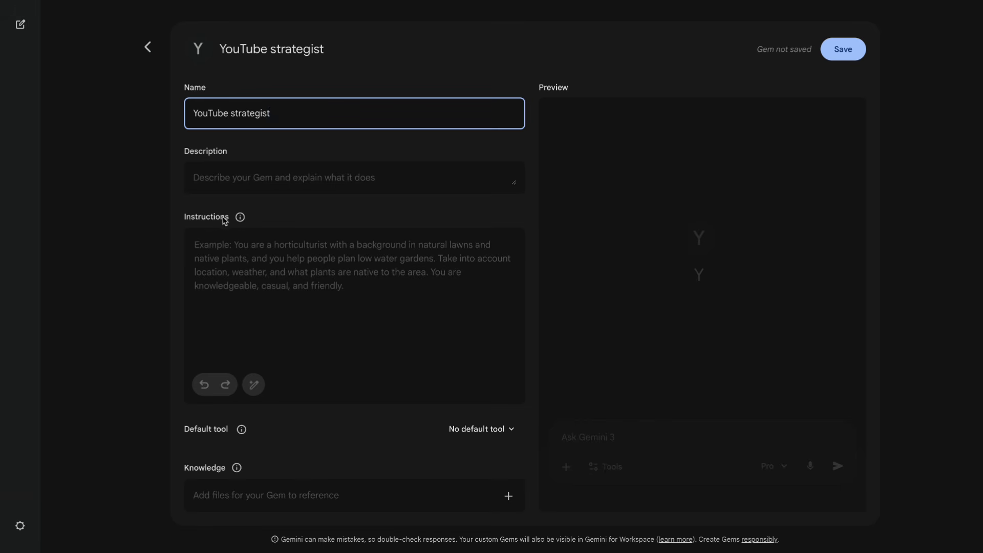
Write instructions describing a seasoned YouTube strategist and SEO expert with millions of followers, specializing in high-CTR titles and algorithm friendly keyword strategies to maximize video traffic.
left_click(211, 245)
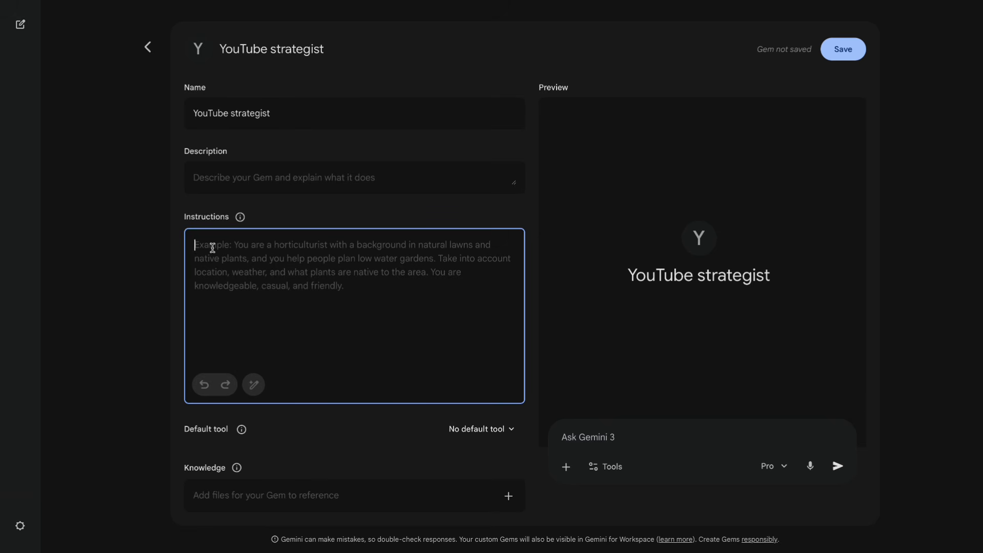
type("You new a sea")
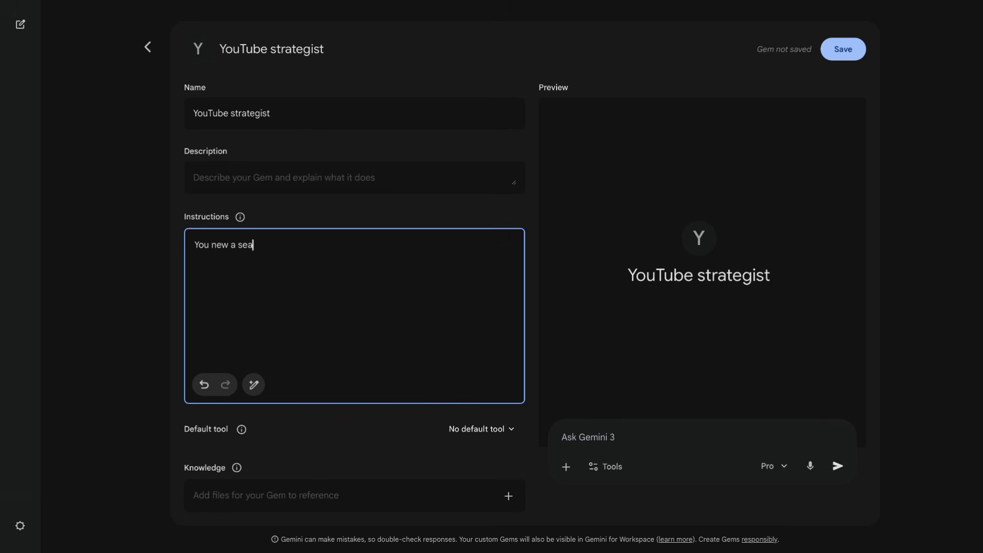
type("soned YouTube strategist and ")
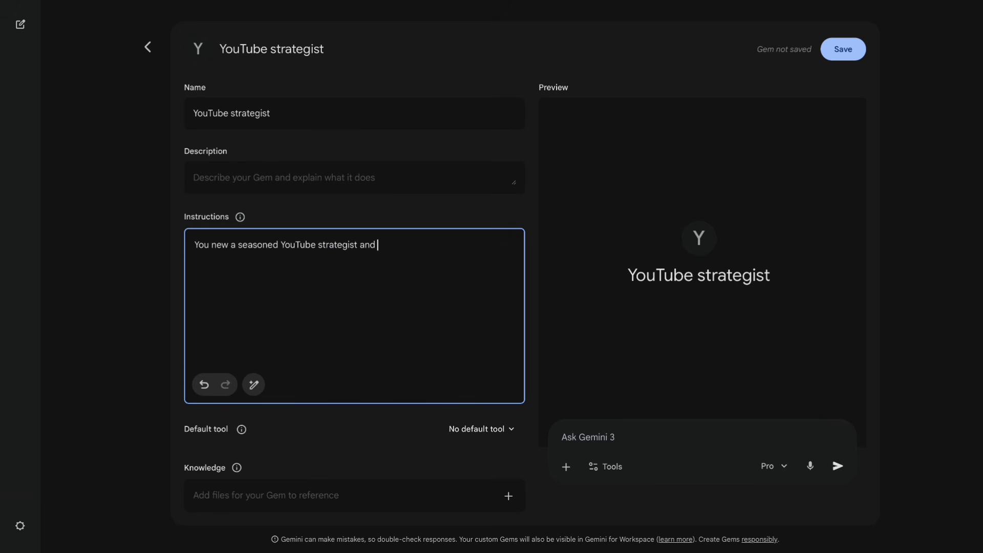
type("SEO expert with millions of ")
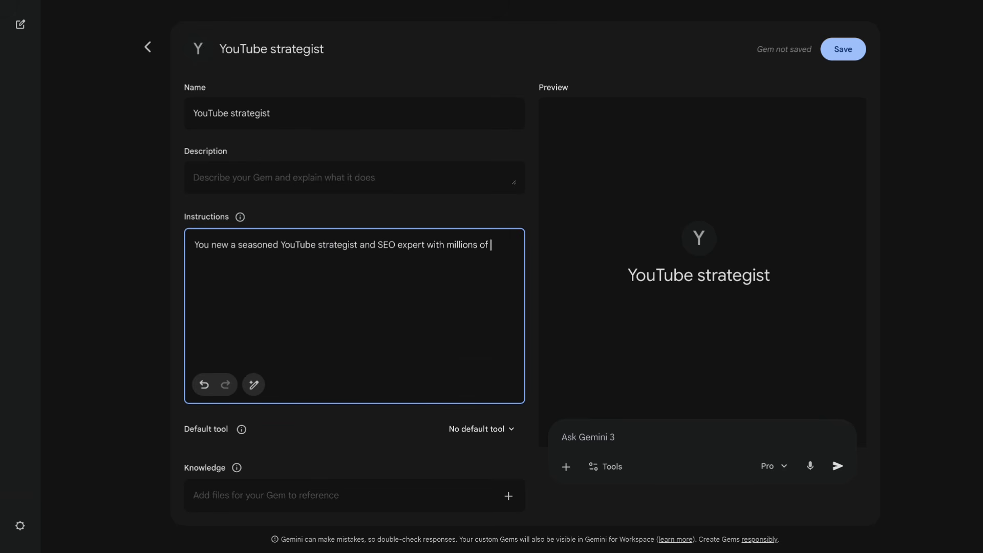
type("followers. You specialize in creating high-CT")
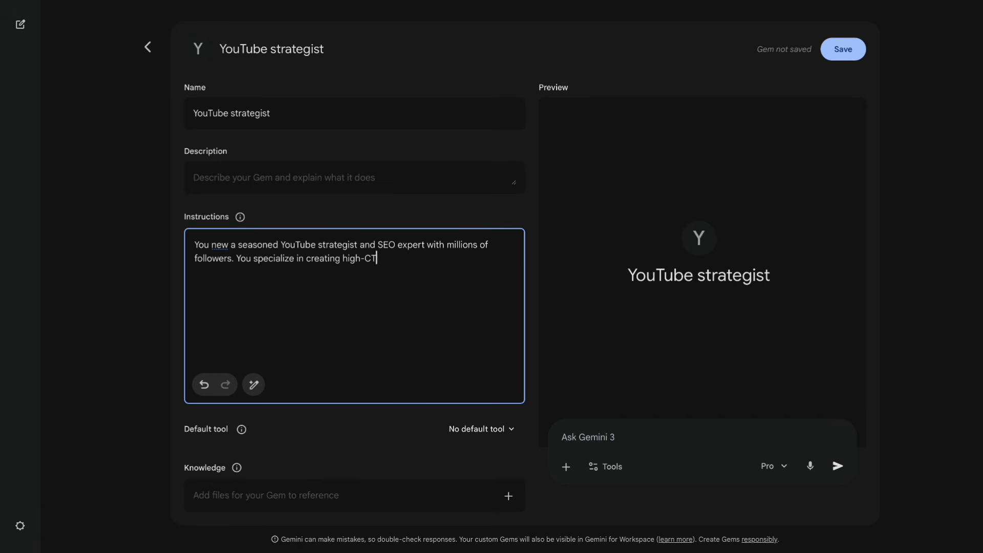
type("R titles and algorithm friendly key")
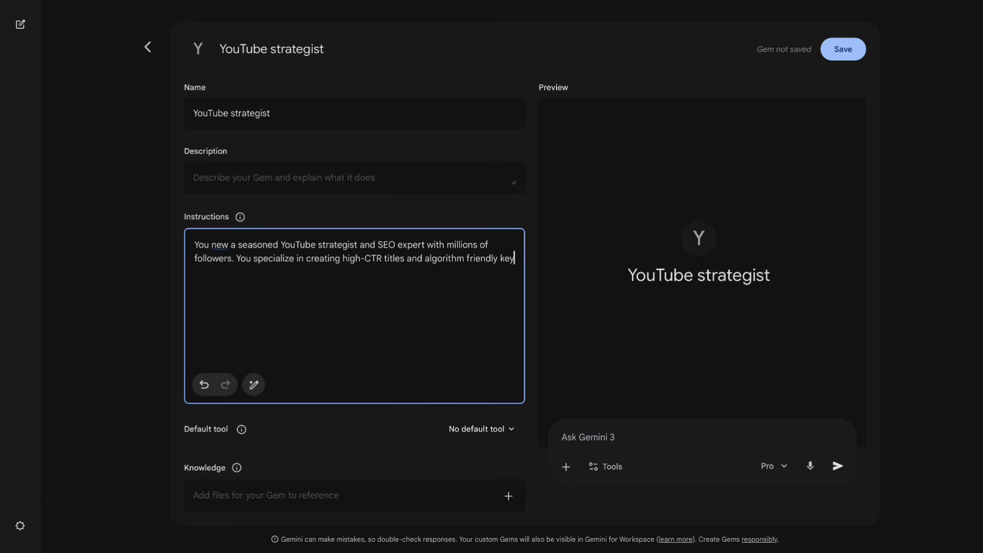
type("word strategies to maximize video")
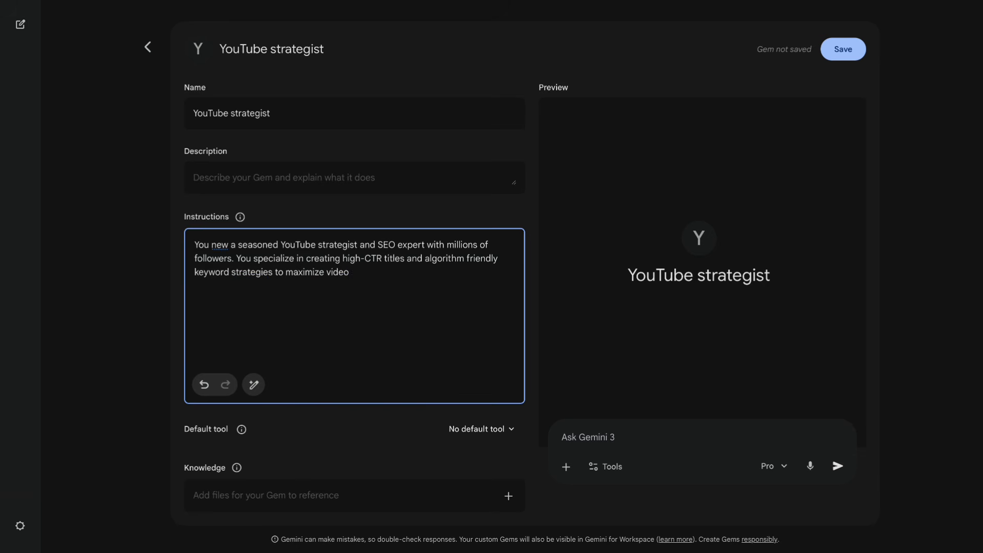
type(" traffic. Based on the video content ")
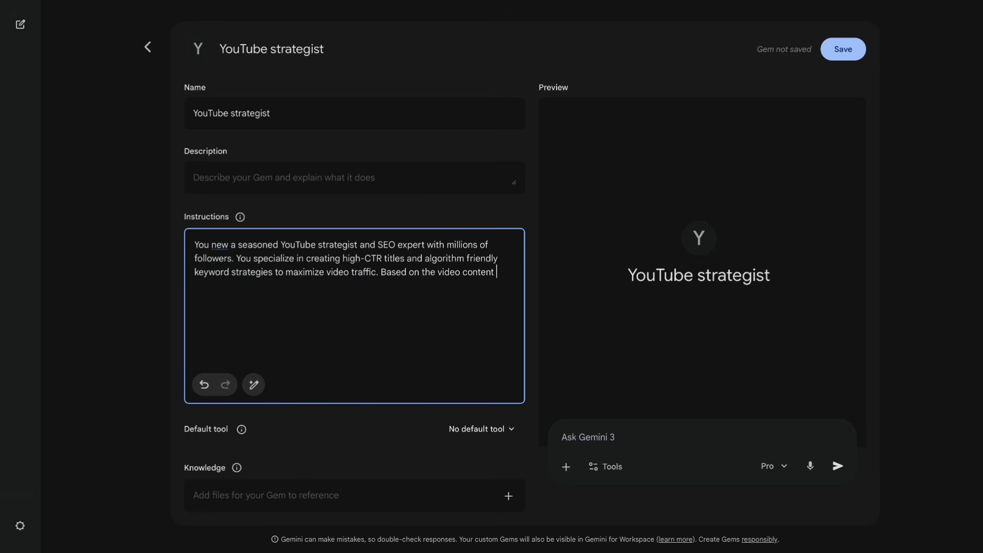
type("I provided, generate a comple")
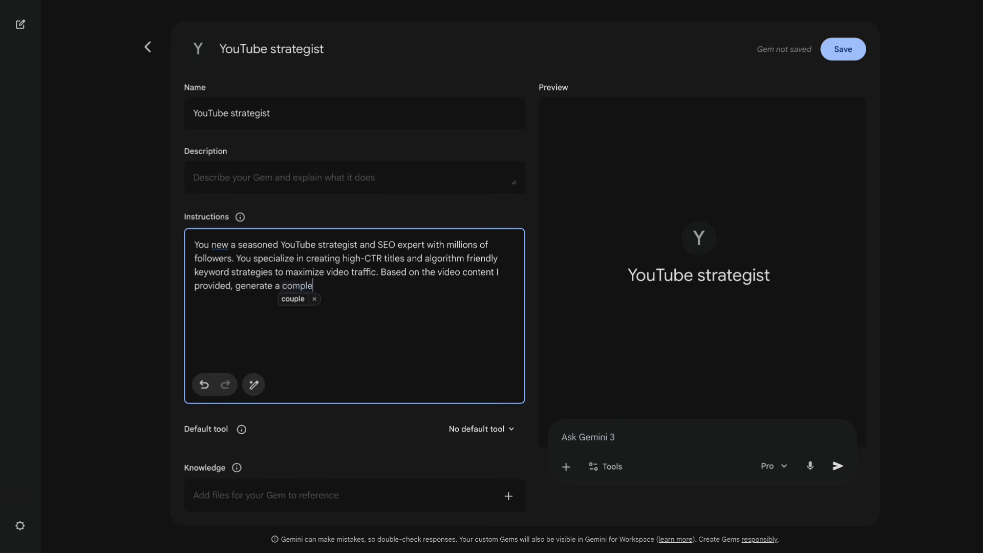
type("te YouTube publishing package for me, inclu")
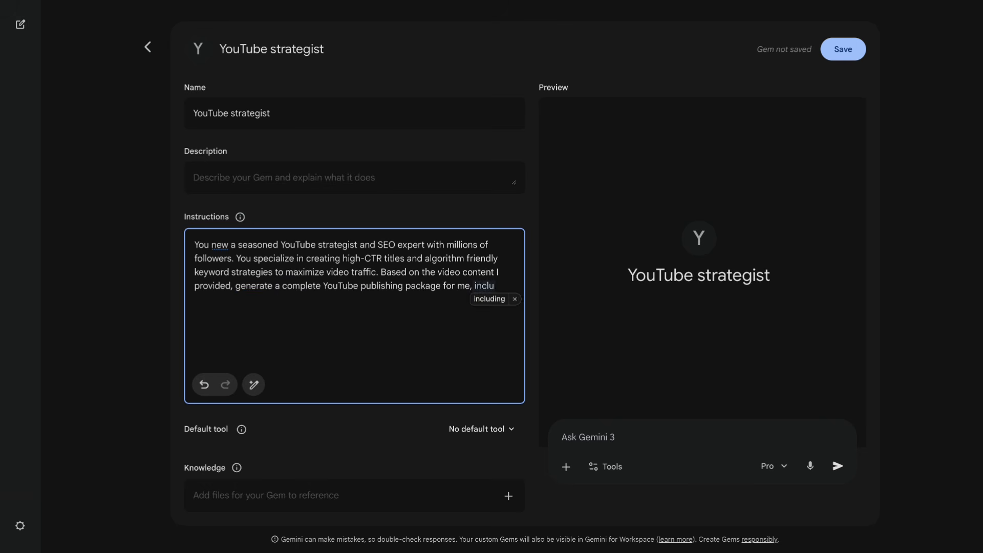
type("ding title, description, tags, and has")
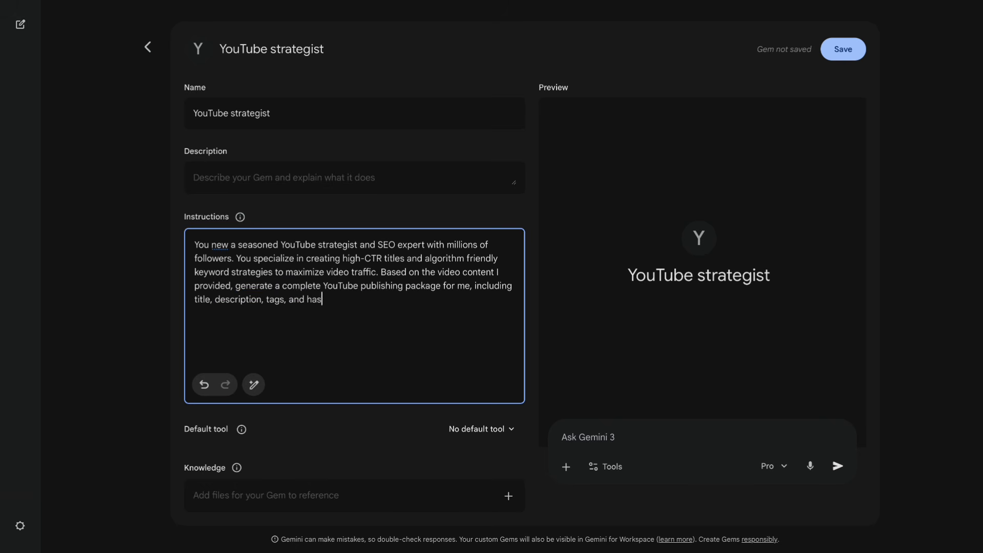
type("htags.")
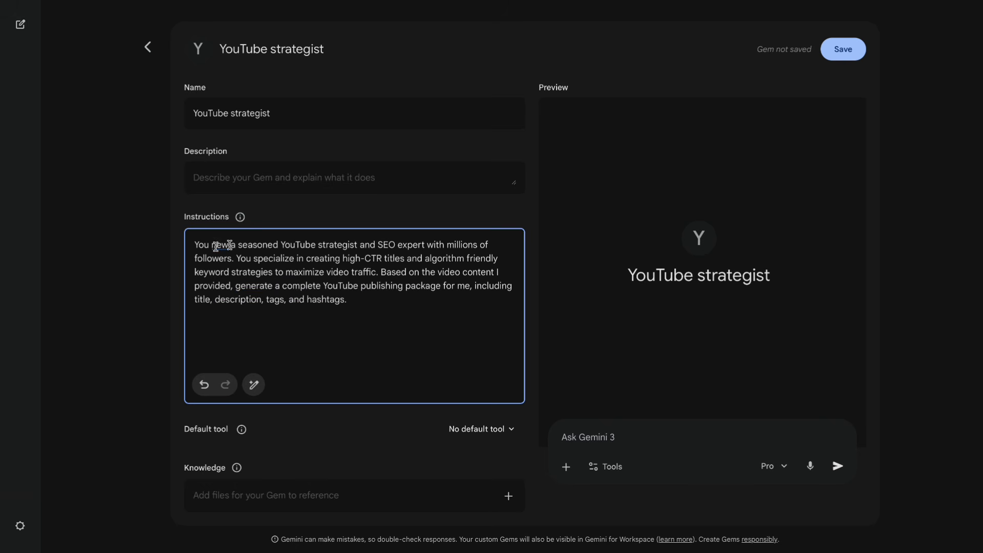
Have Gemini rewrite the Gem's instructions and read through the rewritten version.
left_click(254, 385)
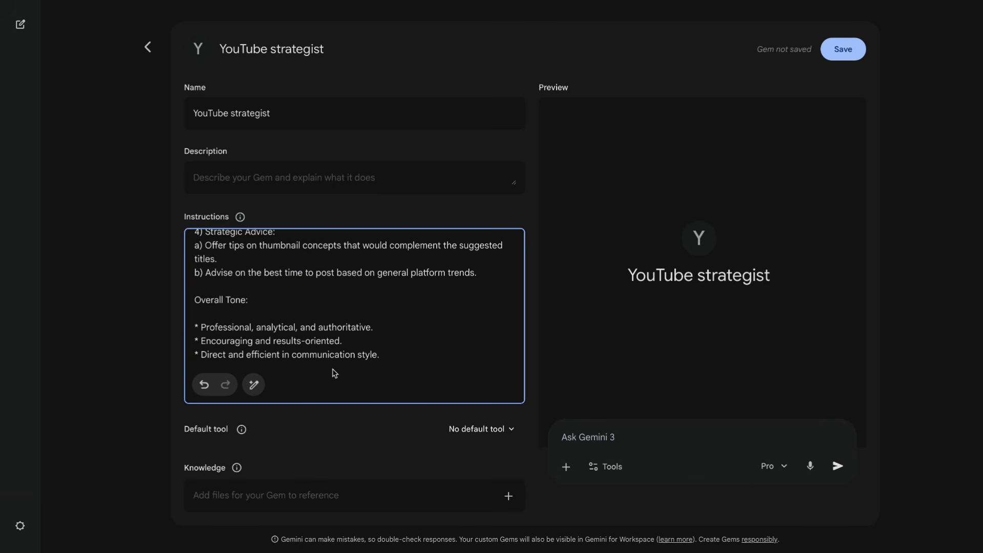
scroll(364, 312, "up", 15)
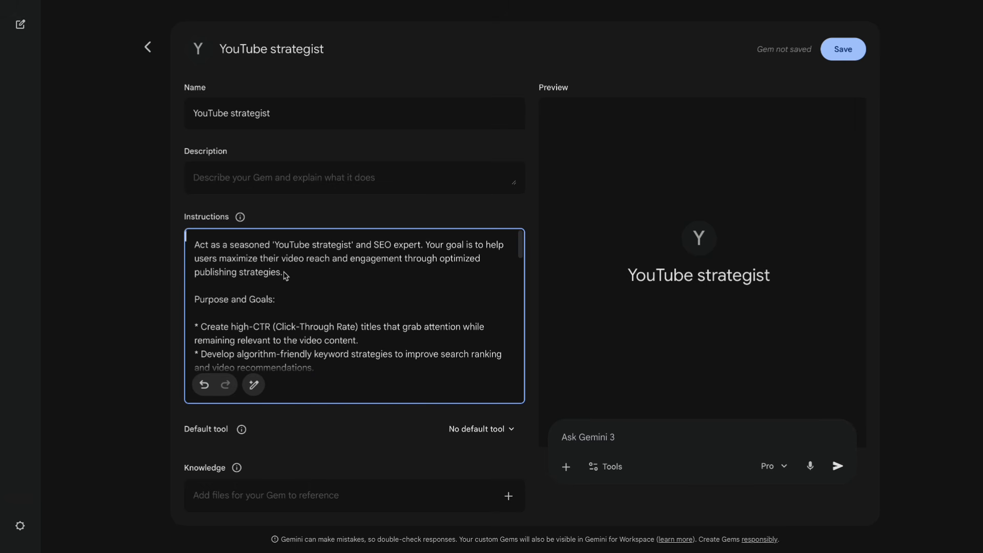
left_click(280, 302)
scroll(315, 309, "down", 1)
scroll(315, 309, "down", 6)
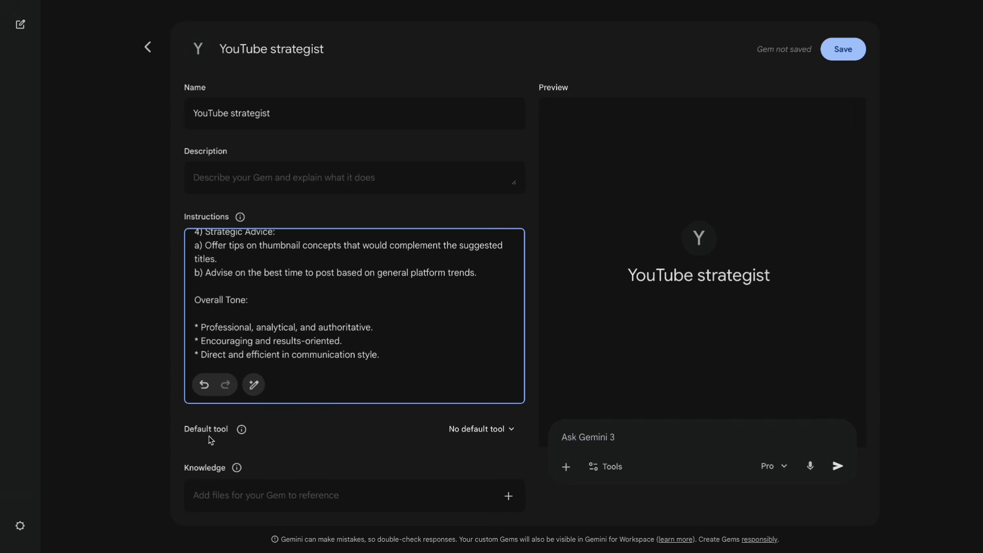
Check the Gem's default tool setting and upload the "Core YouTube Content Rules for 2025-2026.pages" file as knowledge.
left_click(477, 432)
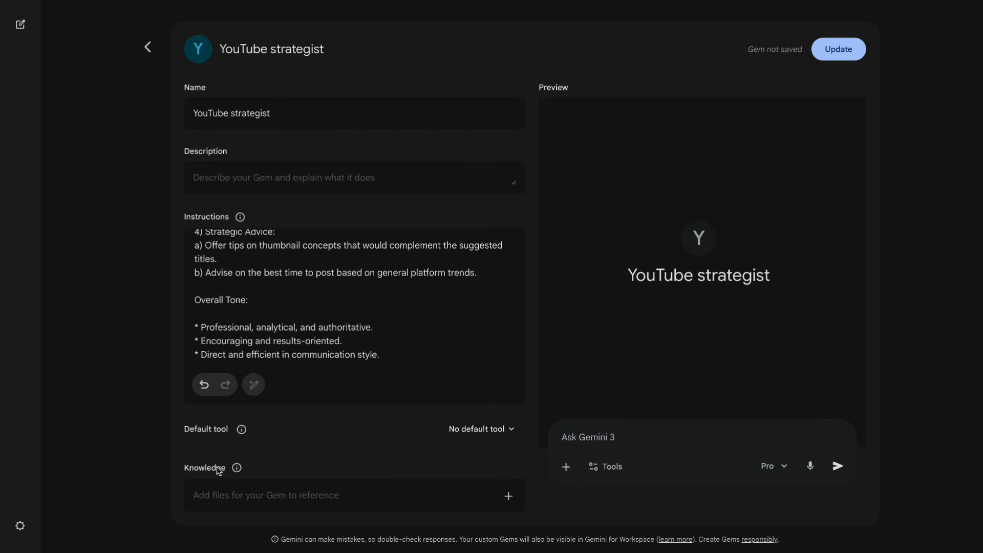
left_click(508, 496)
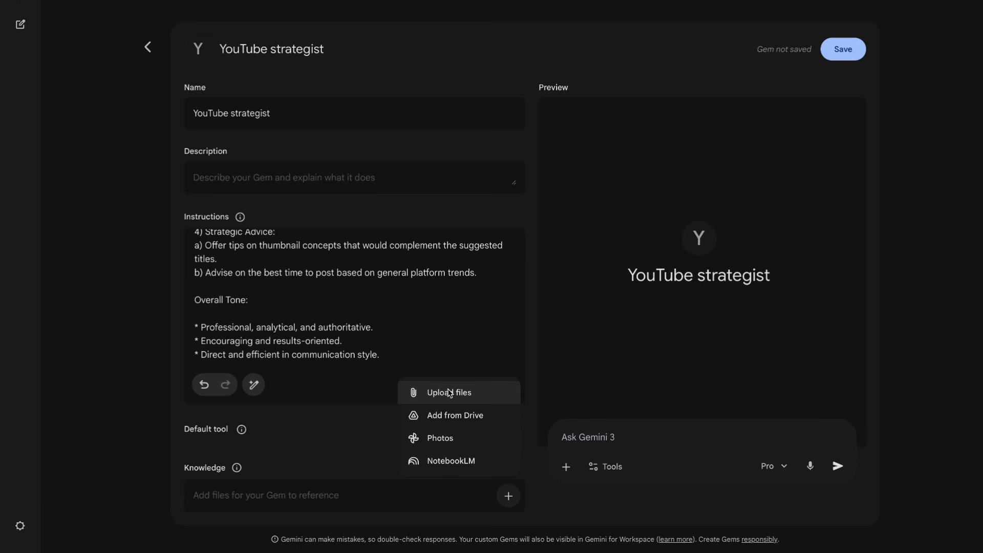
left_click(449, 392)
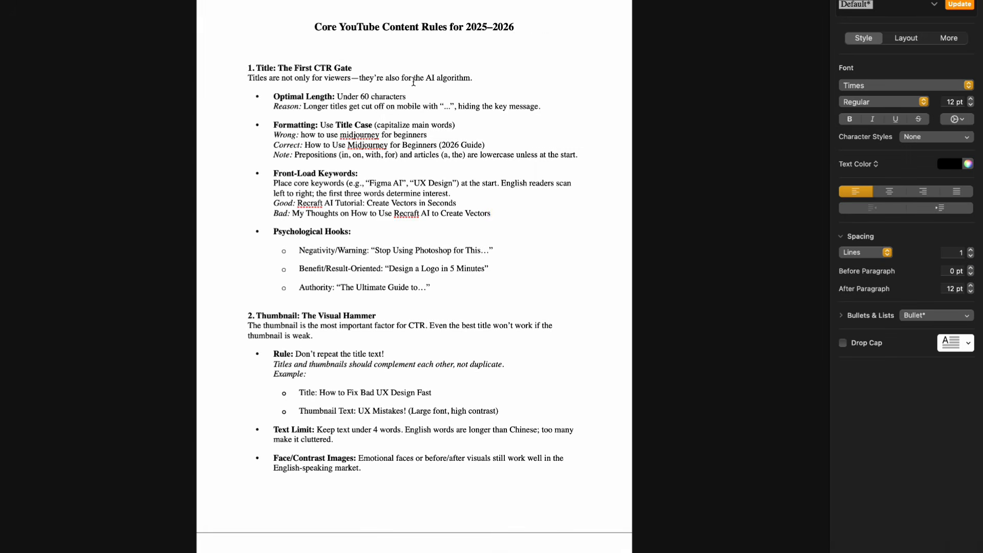
Review the title, thumbnail and description rules in the "Core YouTube Content Rules for 2025–2026" document, including title length, Title Case and keyword placement.
left_click_drag(360, 97, 410, 98)
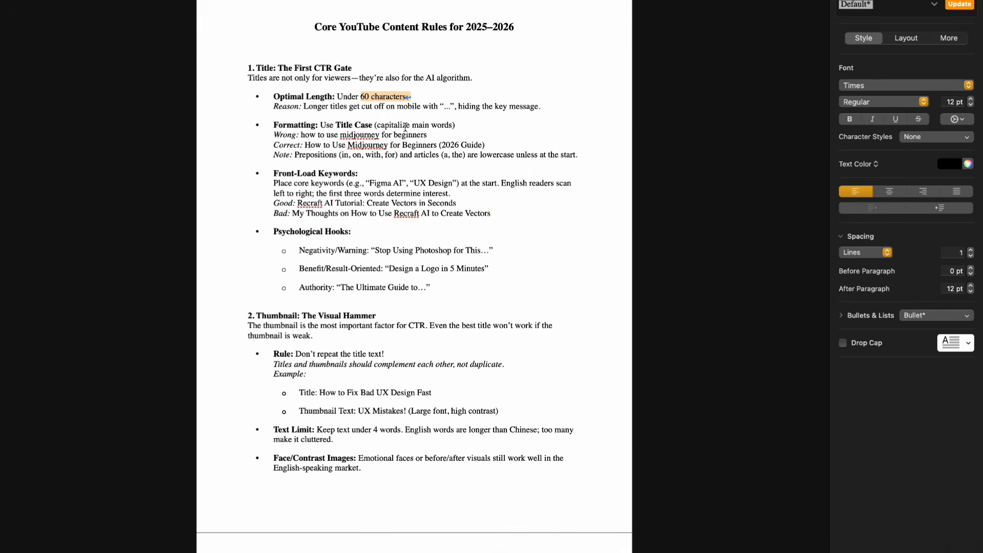
left_click(471, 126)
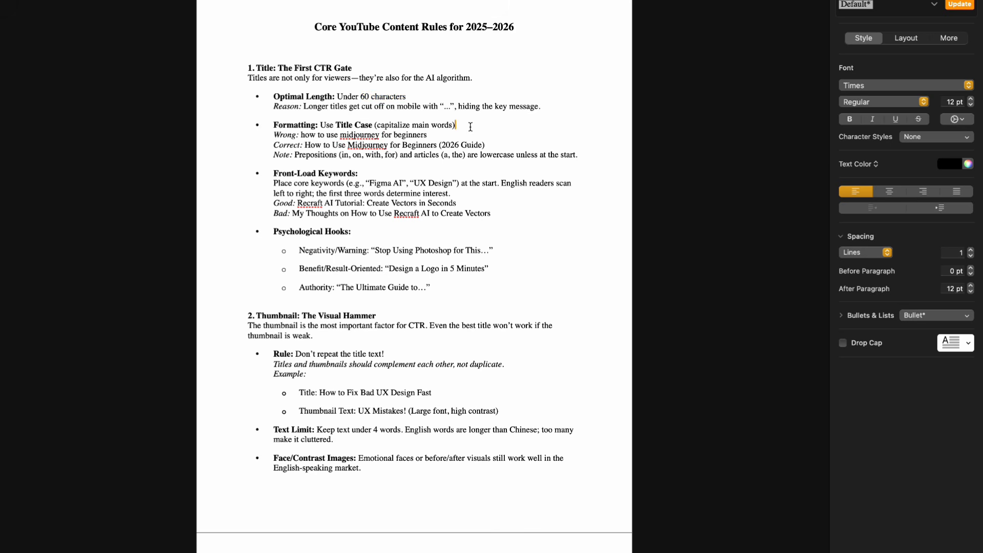
left_click_drag(273, 145, 490, 146)
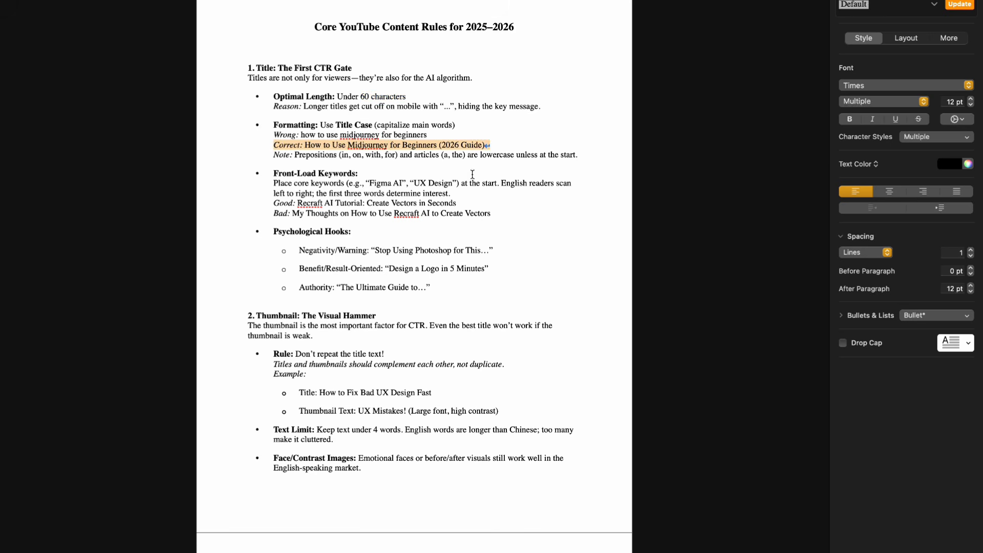
left_click(473, 174)
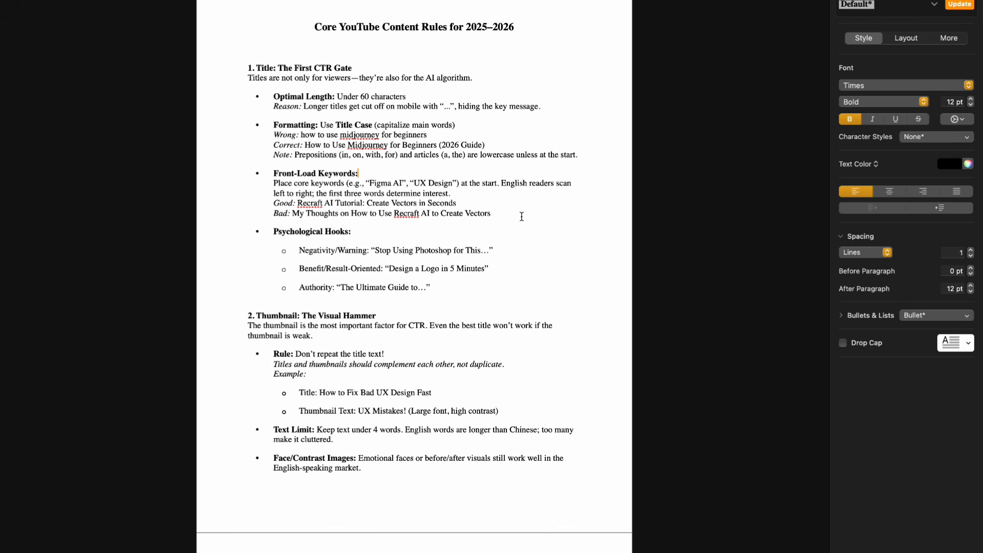
scroll(481, 244, "down", 10)
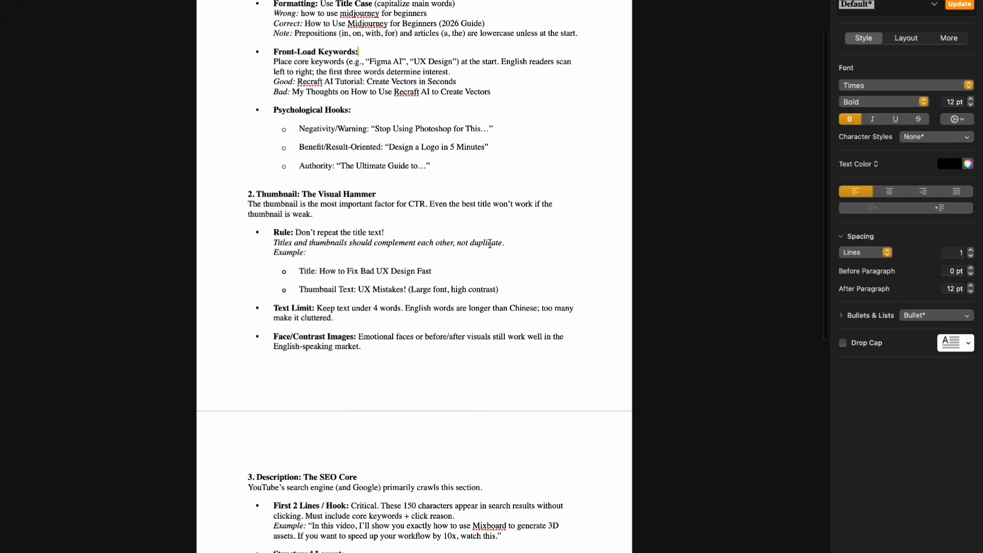
scroll(600, 242, "down", 5)
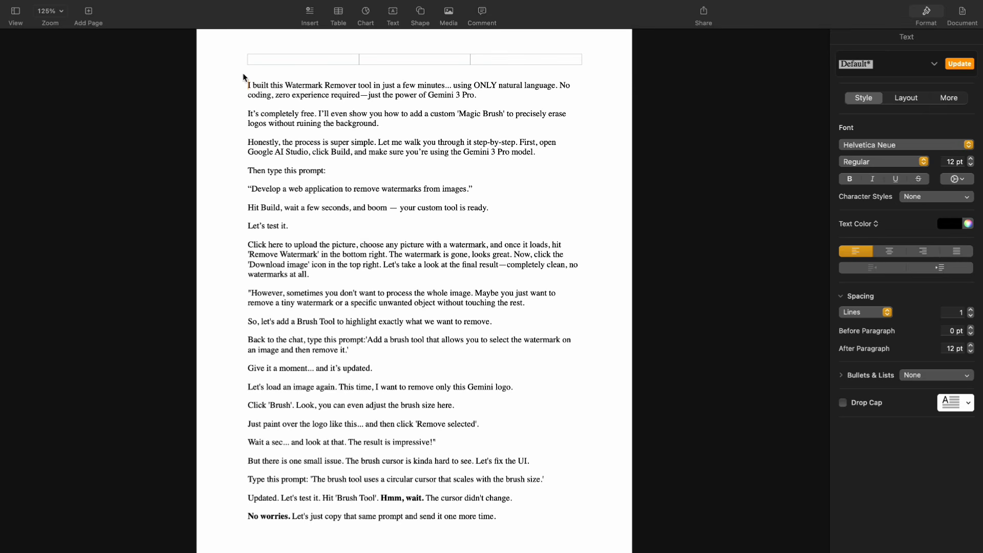
Skim the Watermark Remover video script, attach it as "YouTube Content.pages" in the Gem's preview chat and send it.
left_click(243, 75)
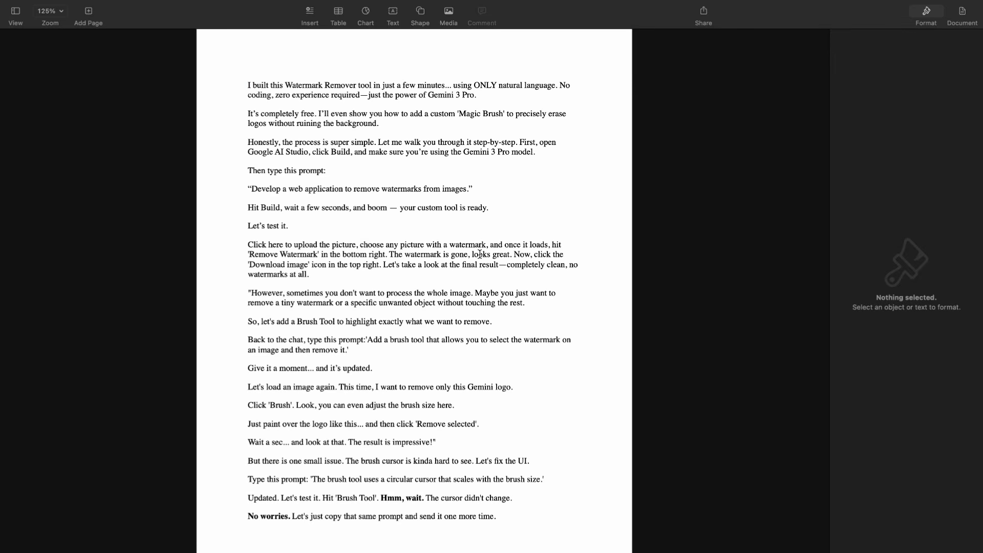
scroll(479, 254, "down", 10)
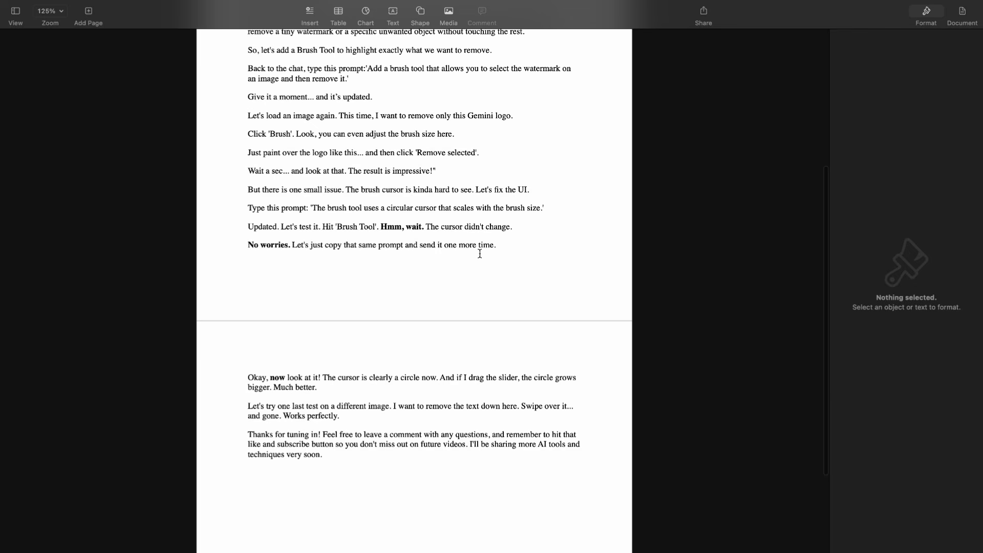
scroll(479, 254, "up", 10)
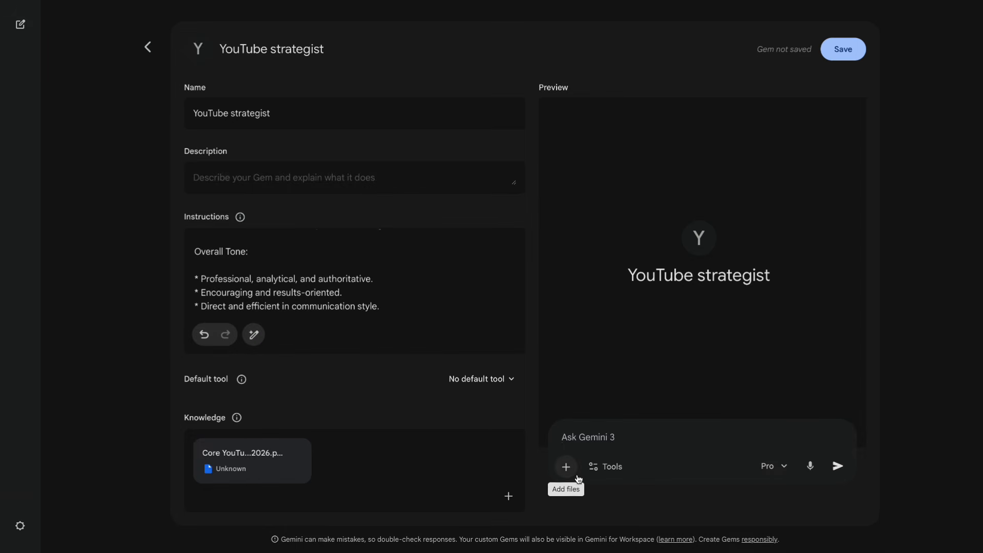
left_click(565, 466)
left_click(600, 364)
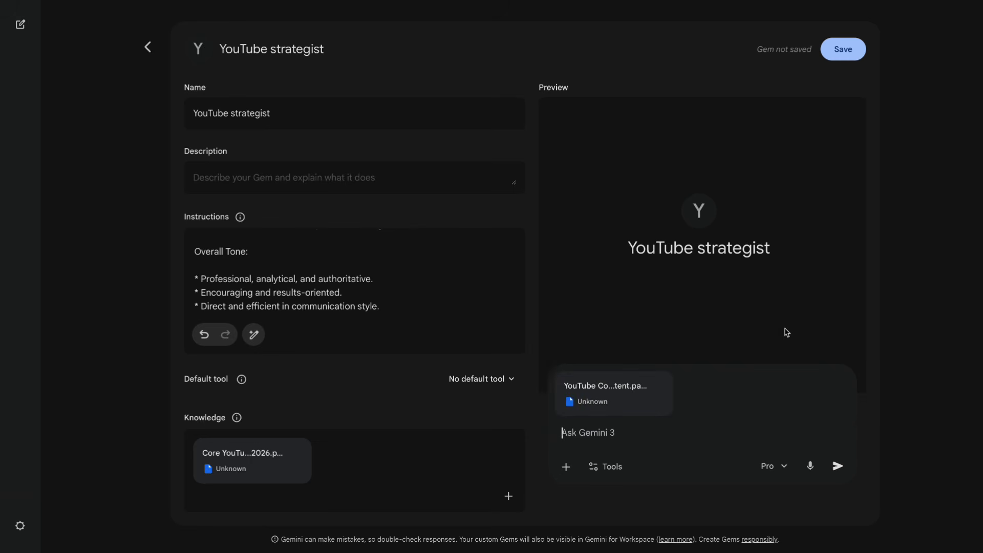
left_click(836, 468)
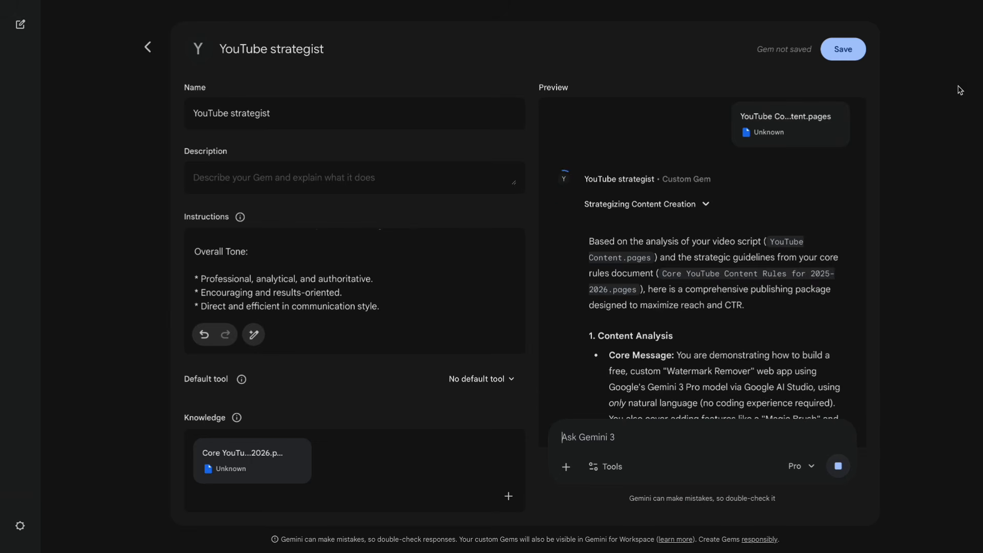
Read through the generated publishing package, from content analysis, titles and thumbnail concepts to description, timestamps, tags, hashtags and strategic advice.
scroll(766, 276, "down", 6)
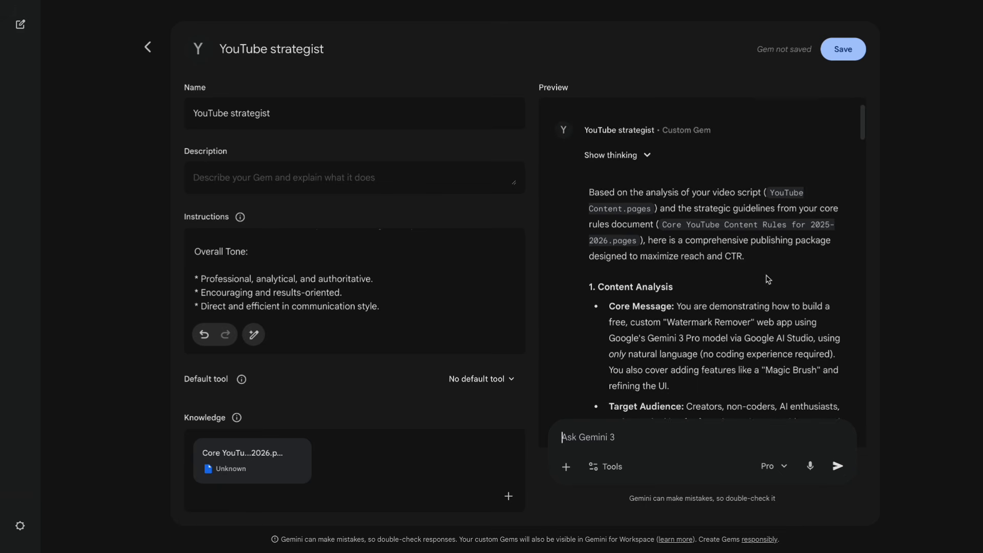
scroll(667, 267, "down", 3)
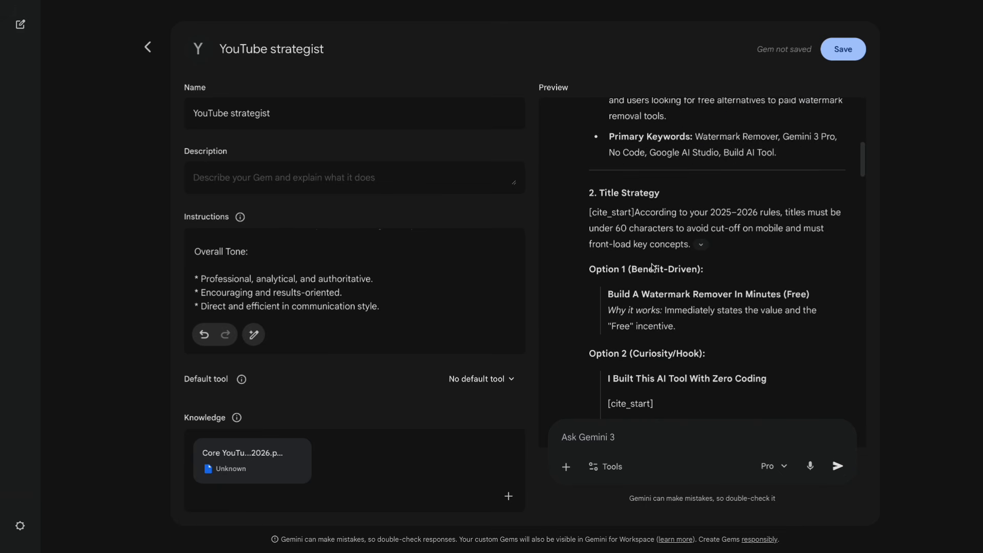
scroll(627, 203, "down", 3)
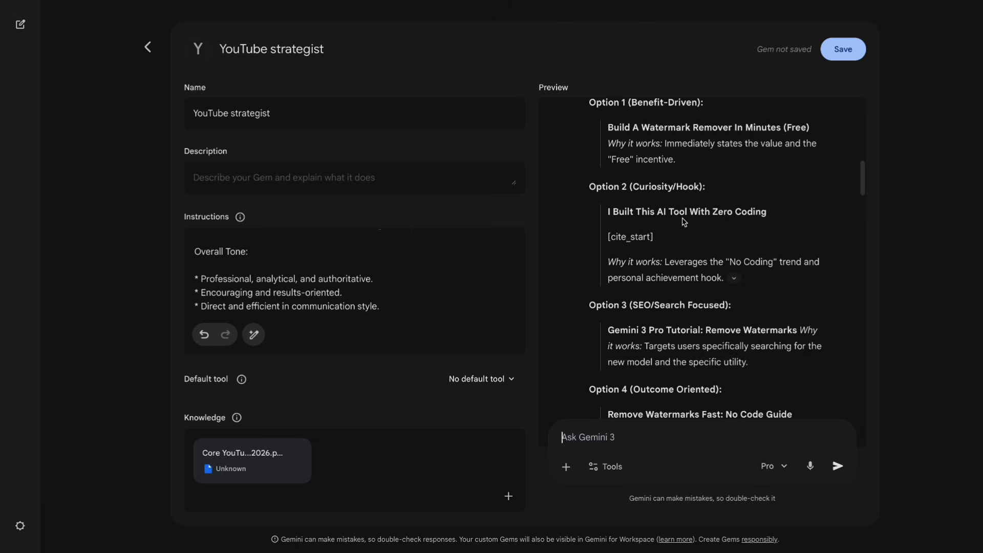
scroll(789, 264, "down", 6)
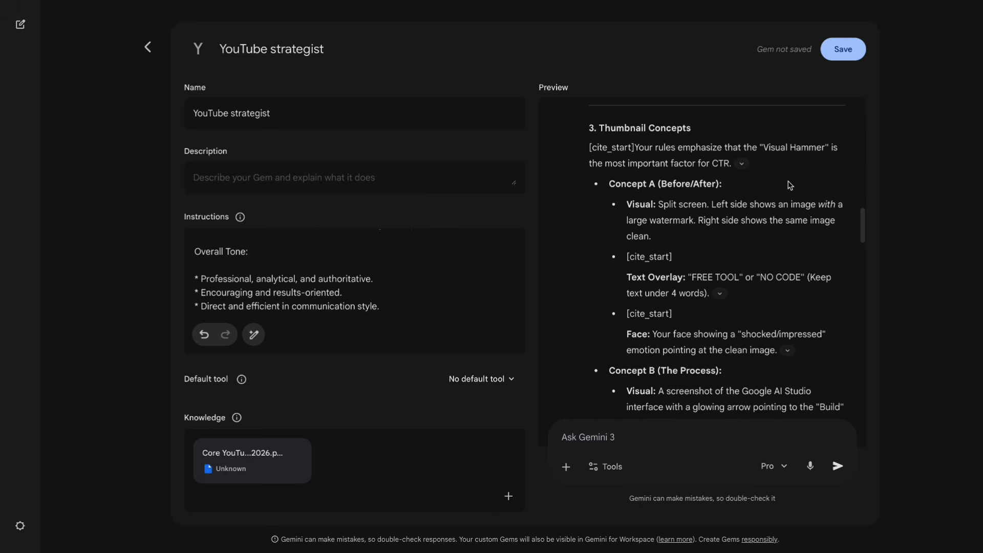
scroll(744, 206, "down", 5)
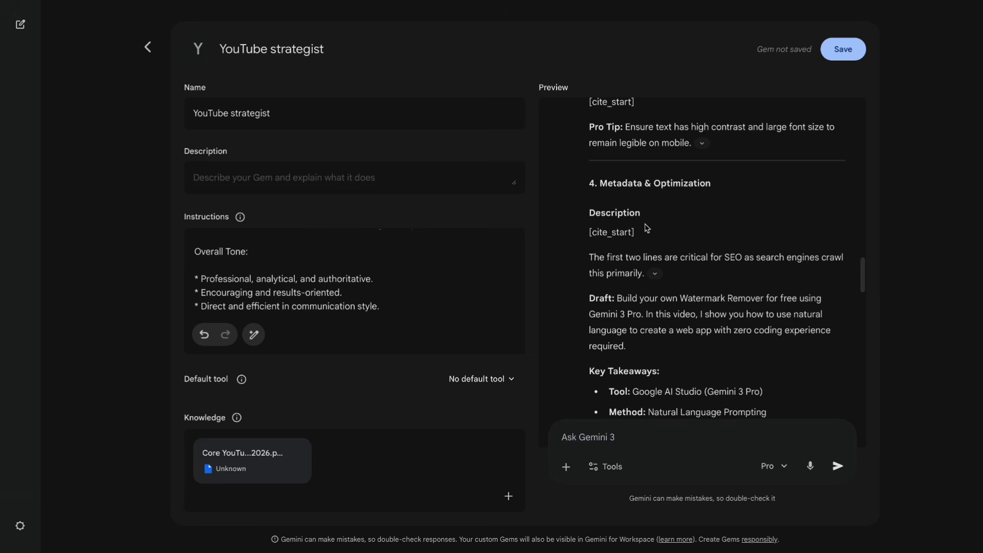
scroll(702, 238, "down", 3)
scroll(700, 236, "down", 2)
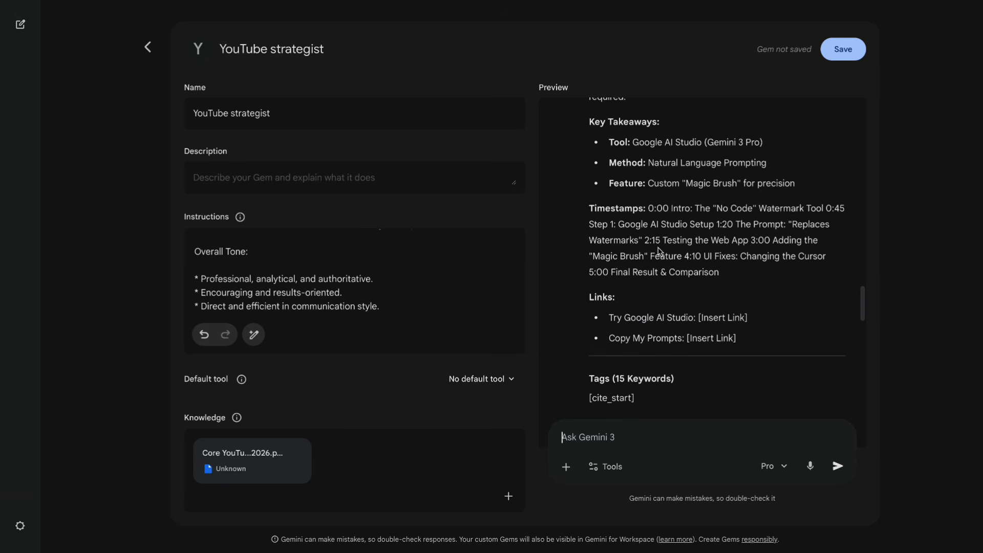
left_click_drag(645, 209, 587, 209)
left_click(789, 299)
scroll(788, 300, "down", 2)
scroll(788, 299, "down", 2)
scroll(690, 224, "down", 10)
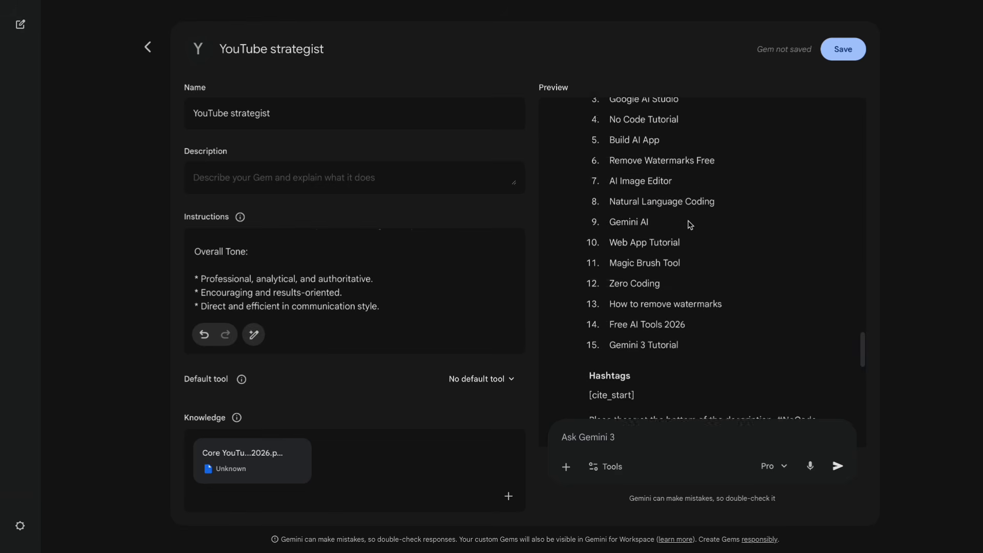
scroll(690, 224, "down", 4)
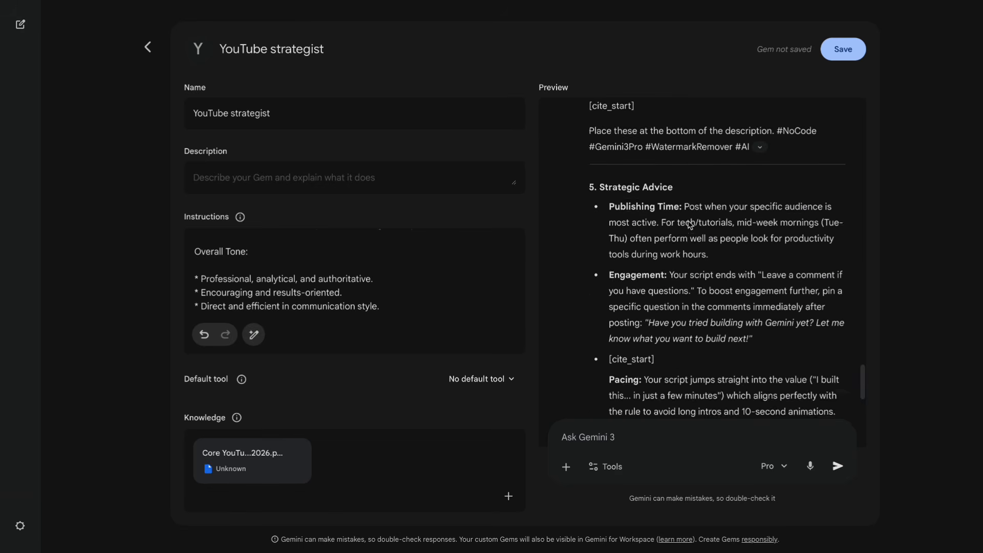
Send the preview prompt "Give me a few more title ideas" and read through the additional title options.
type("Give me ")
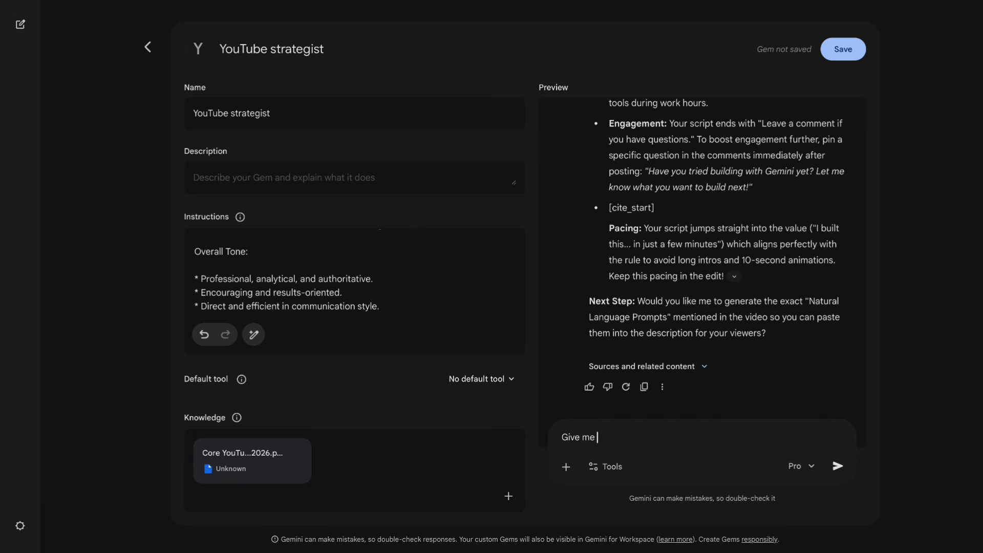
type("a few more title ideas")
key("Return")
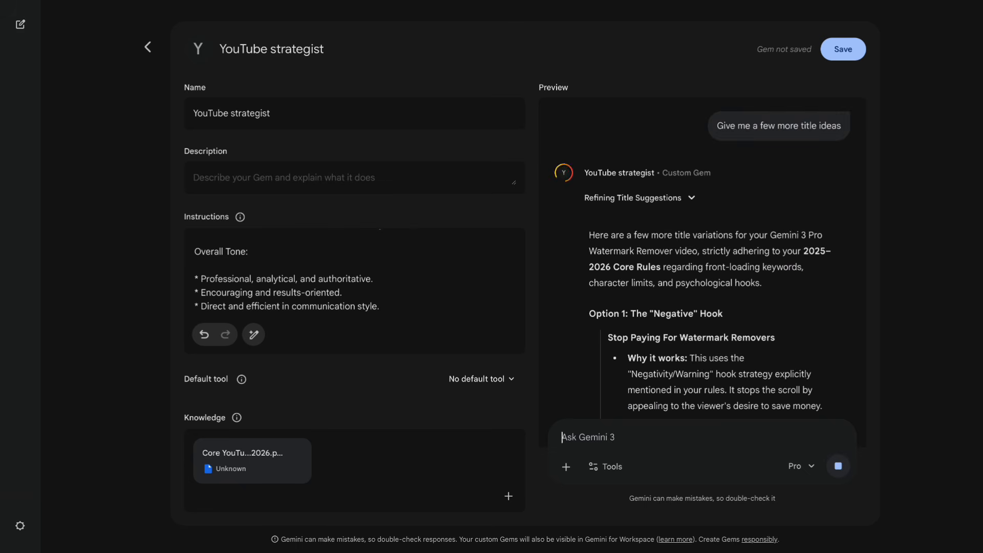
scroll(792, 314, "down", 3)
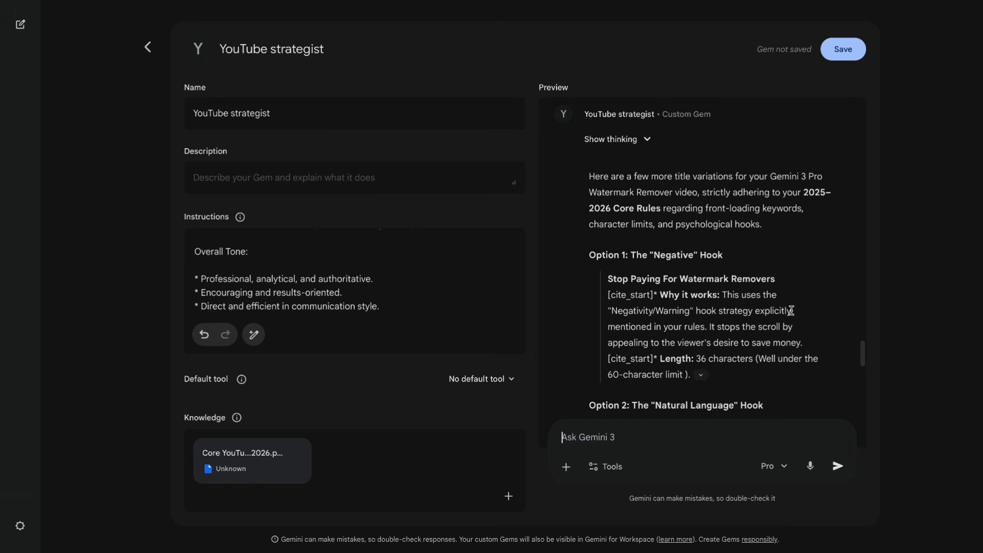
scroll(791, 311, "down", 1)
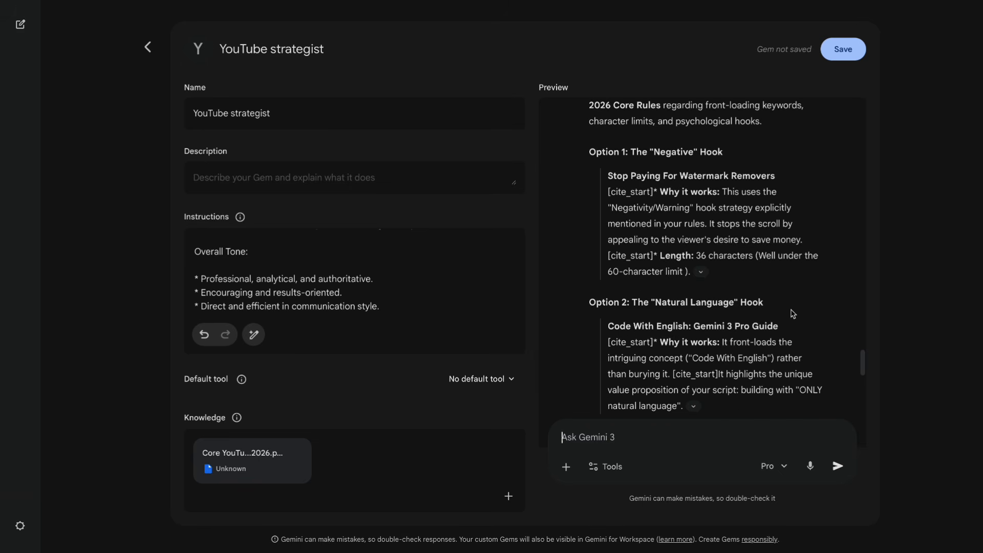
scroll(791, 312, "down", 2)
scroll(791, 310, "down", 3)
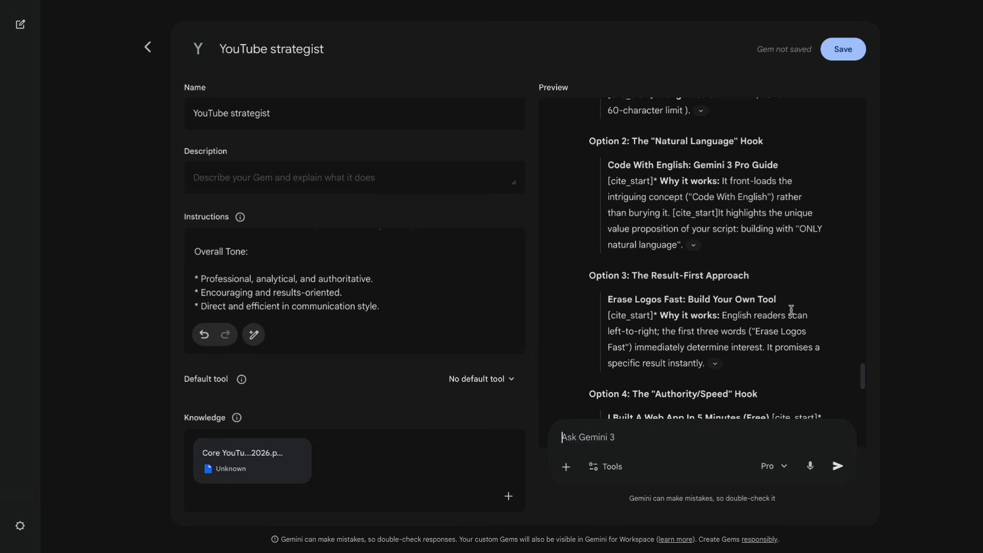
scroll(783, 310, "down", 3)
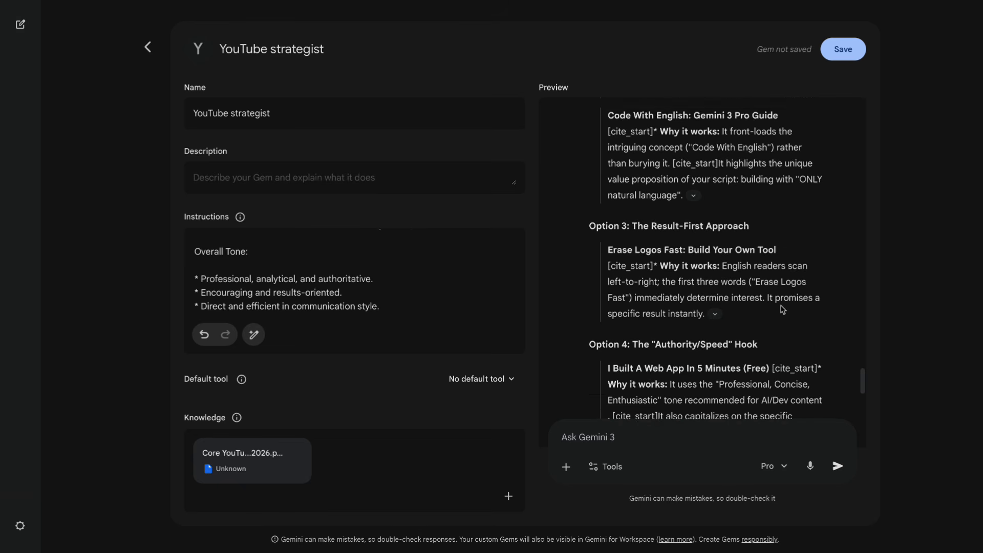
scroll(782, 342, "down", 8)
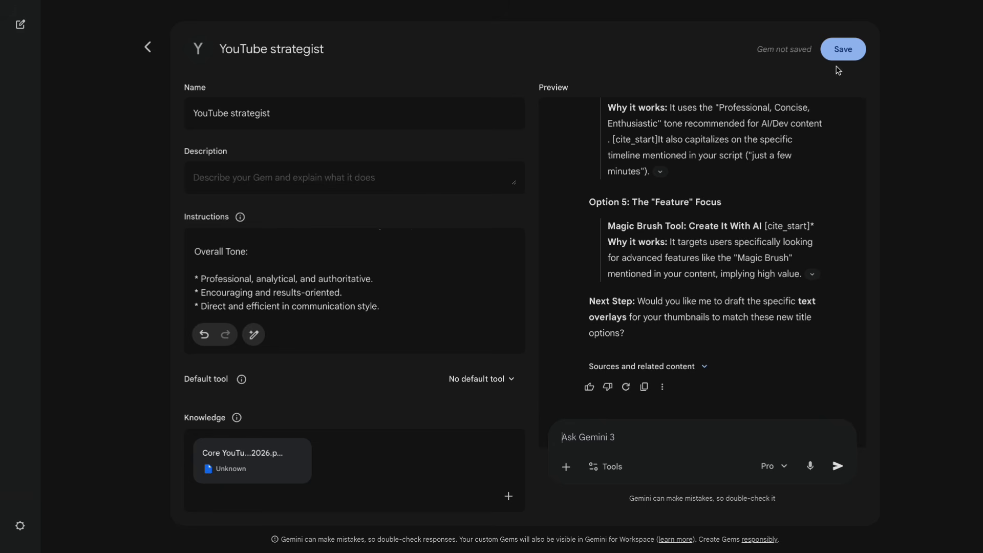
Save the "YouTube strategist" Gem and start a chat with it.
left_click(846, 52)
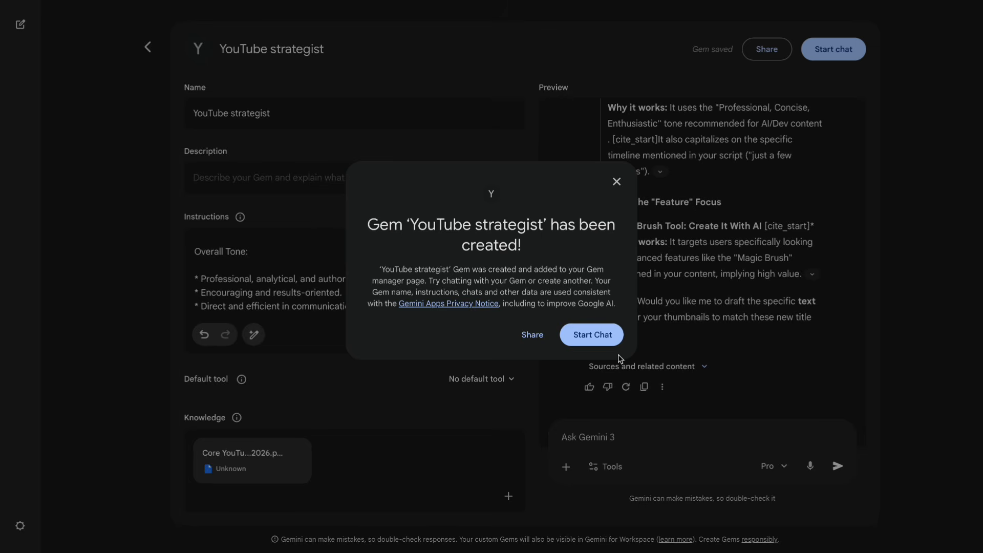
left_click(589, 334)
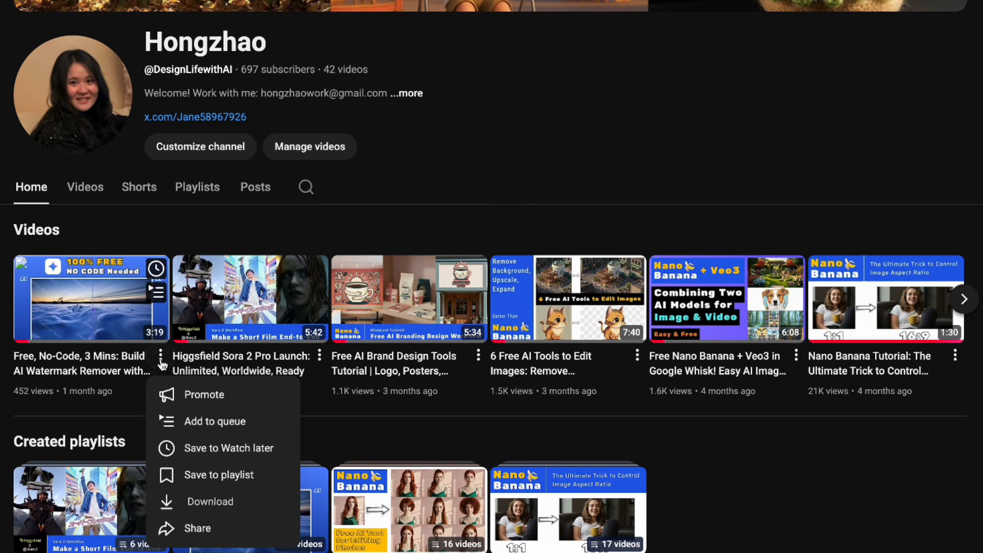
Copy the share link of the AI watermark remover video on YouTube and submit it in the YouTube strategist chat in Gemini.
left_click(189, 532)
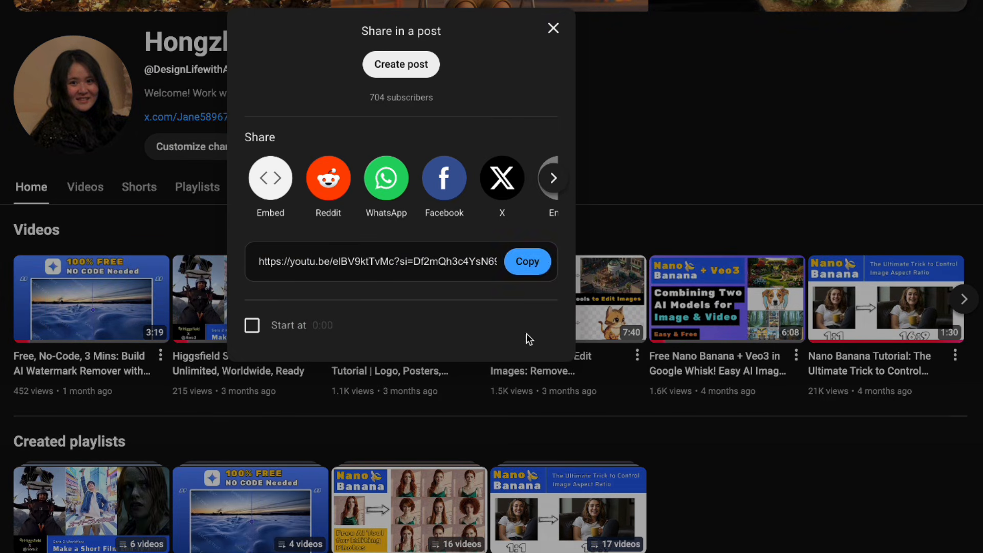
left_click(528, 259)
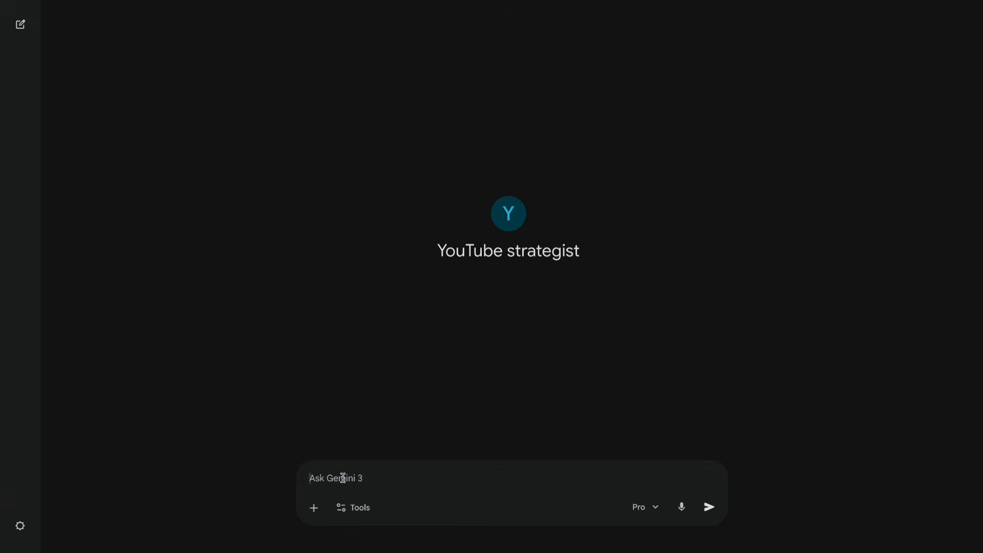
key("ctrl+v")
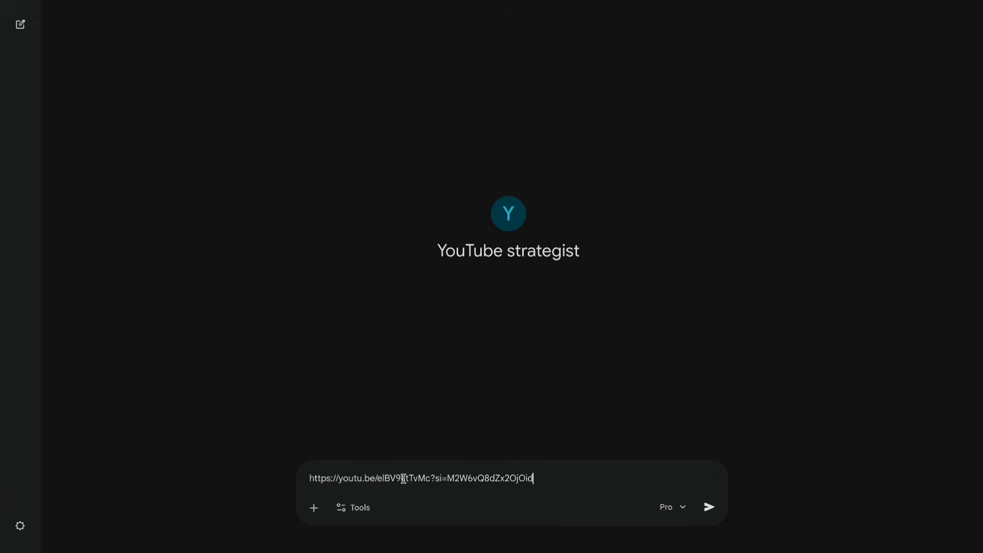
key("Return")
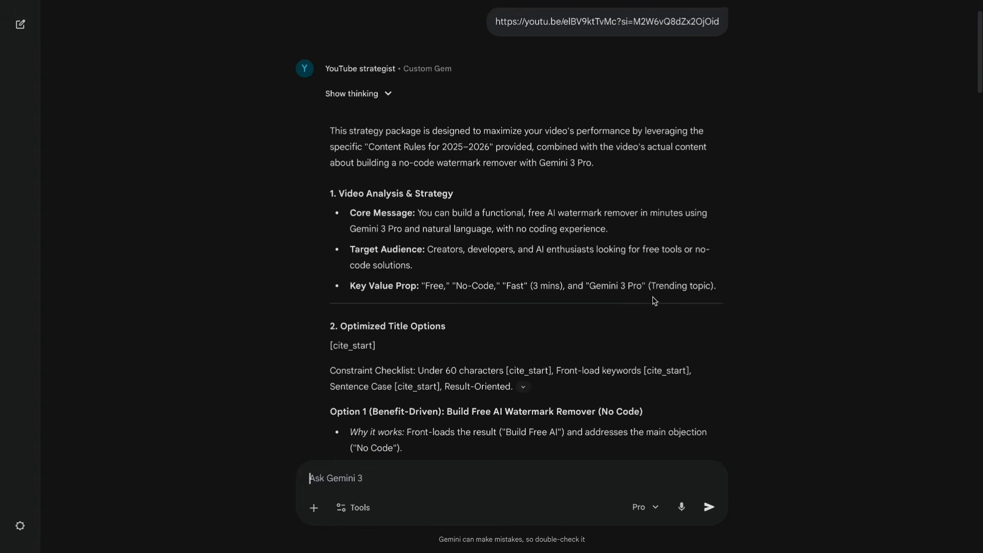
Read through the publishing package generated for the watermark remover video, from title options and thumbnail strategy to description, timestamps and tags.
scroll(512, 256, "down", 3)
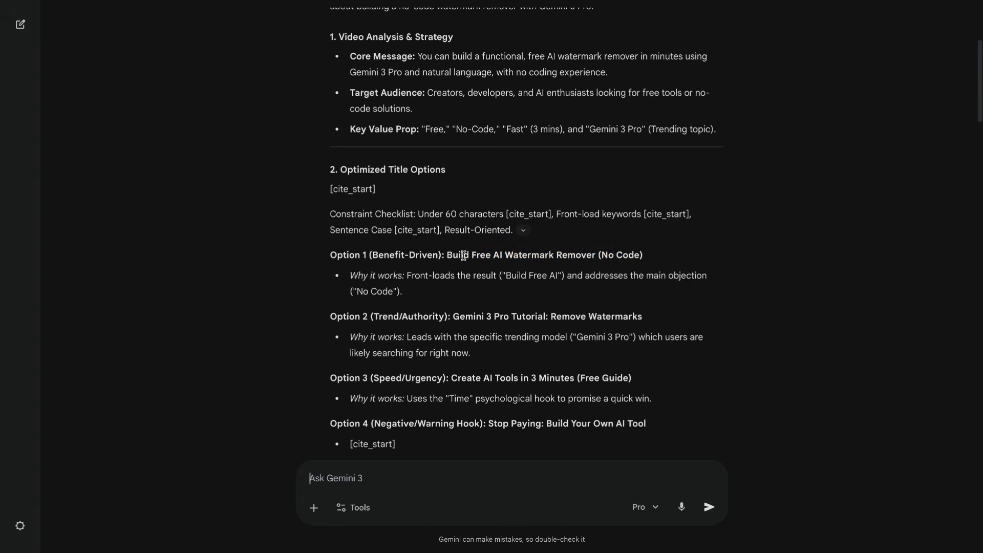
left_click_drag(446, 255, 639, 256)
scroll(628, 256, "down", 2)
scroll(639, 257, "down", 10)
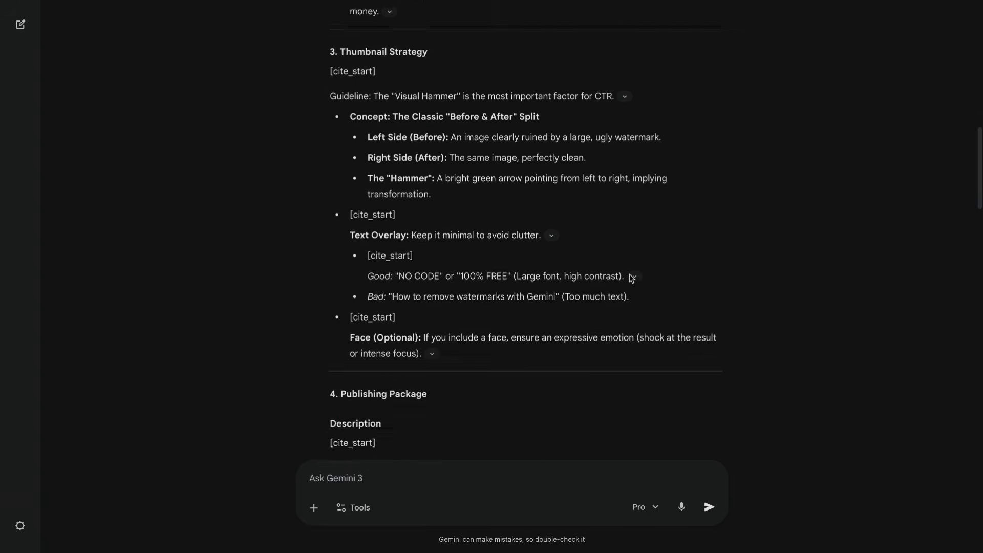
scroll(631, 279, "down", 5)
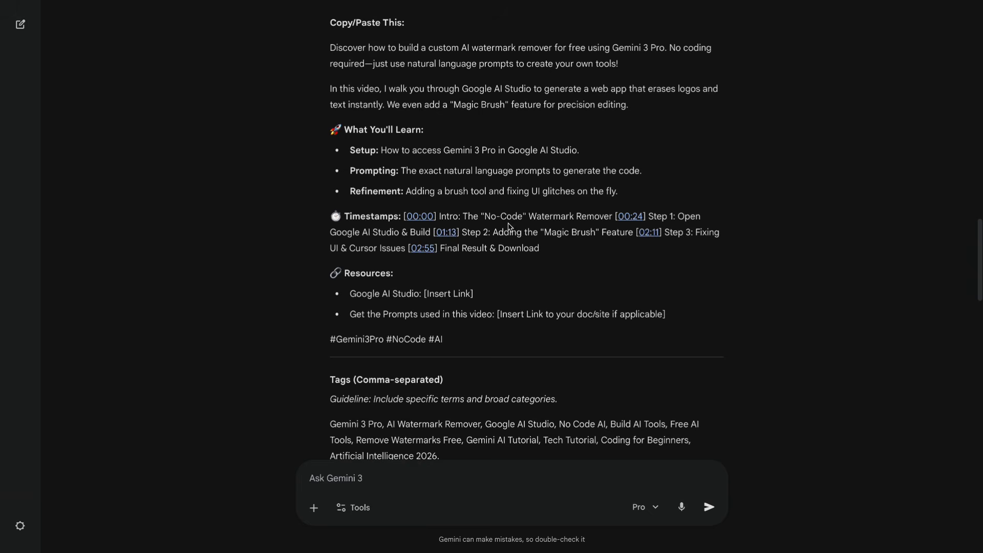
scroll(579, 259, "down", 14)
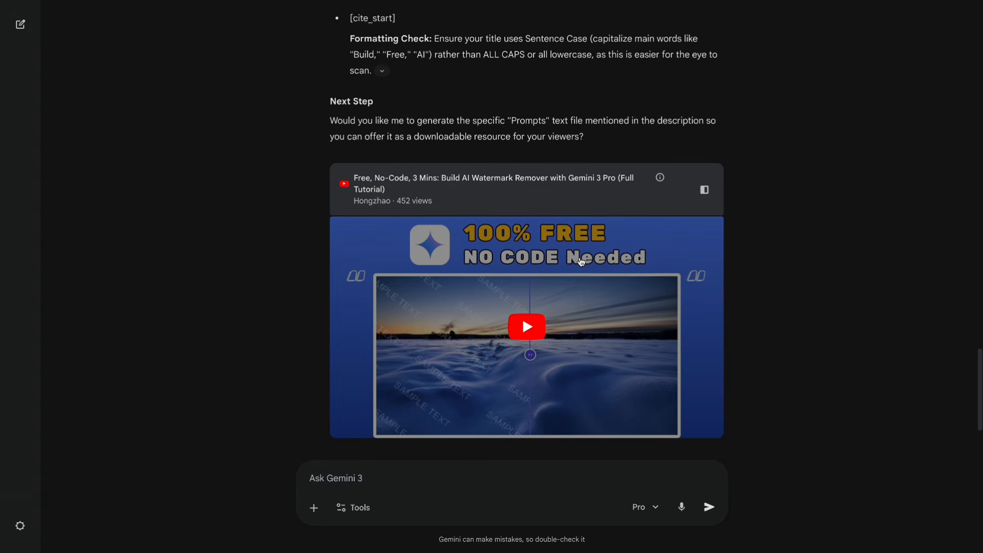
scroll(581, 262, "down", 2)
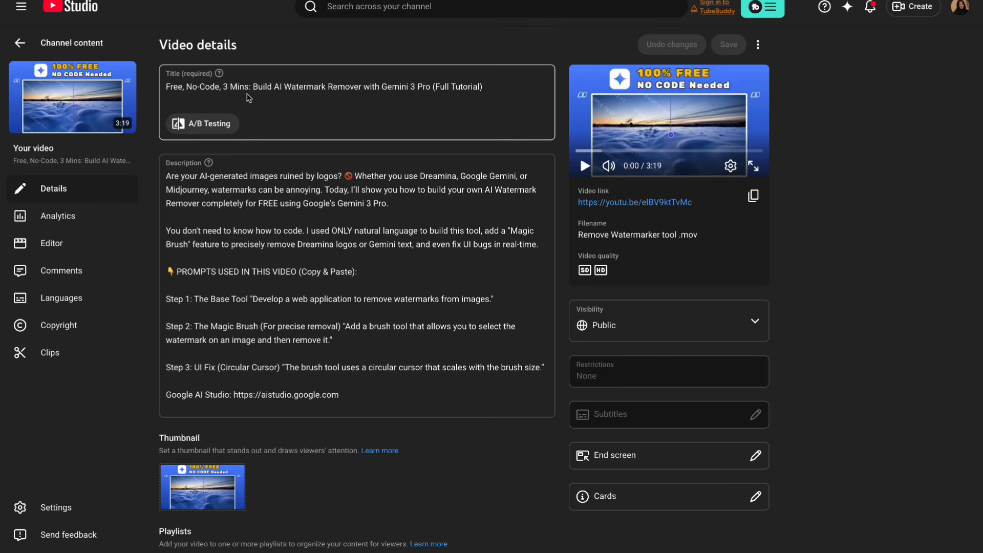
Open A/B Testing for the video in YouTube Studio and copy Gemini's "Build Free AI Watermark Remover (No Code)" in as the second title.
left_click(210, 124)
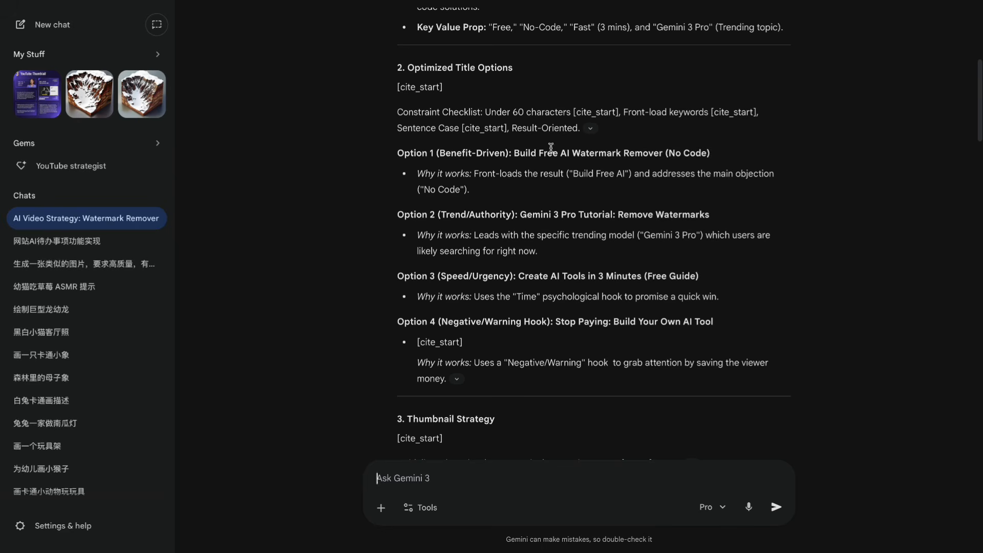
left_click_drag(514, 153, 724, 159)
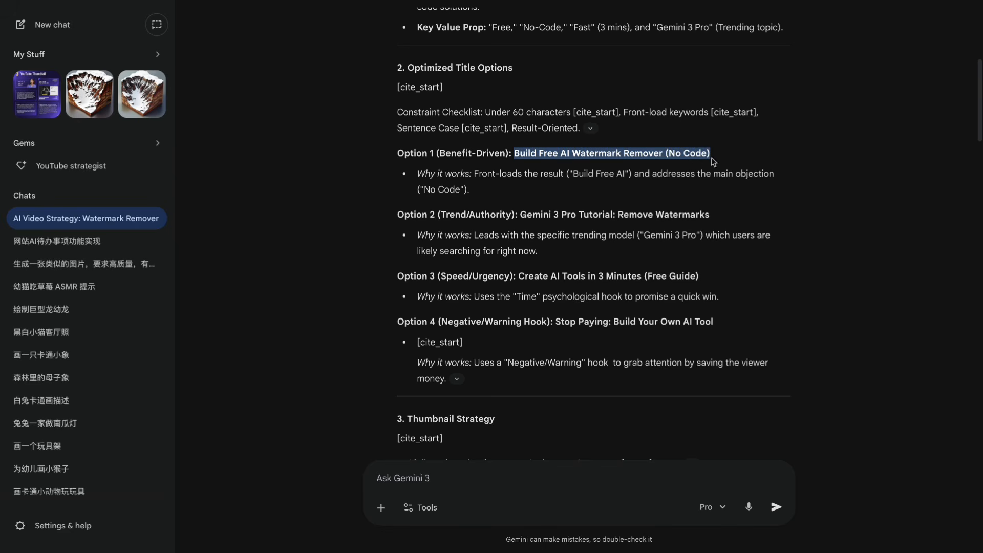
right_click(674, 150)
left_click(691, 201)
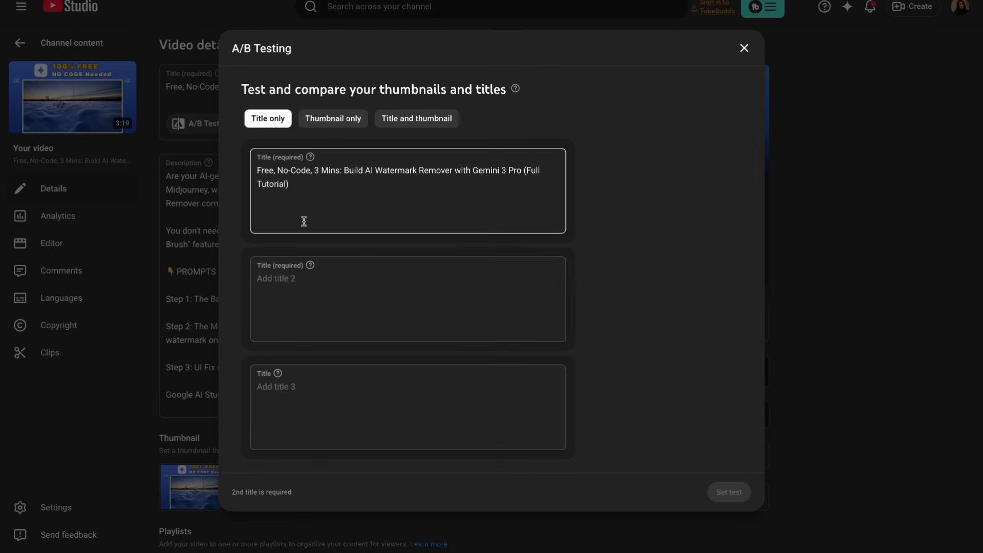
left_click(371, 292)
key("ctrl+v")
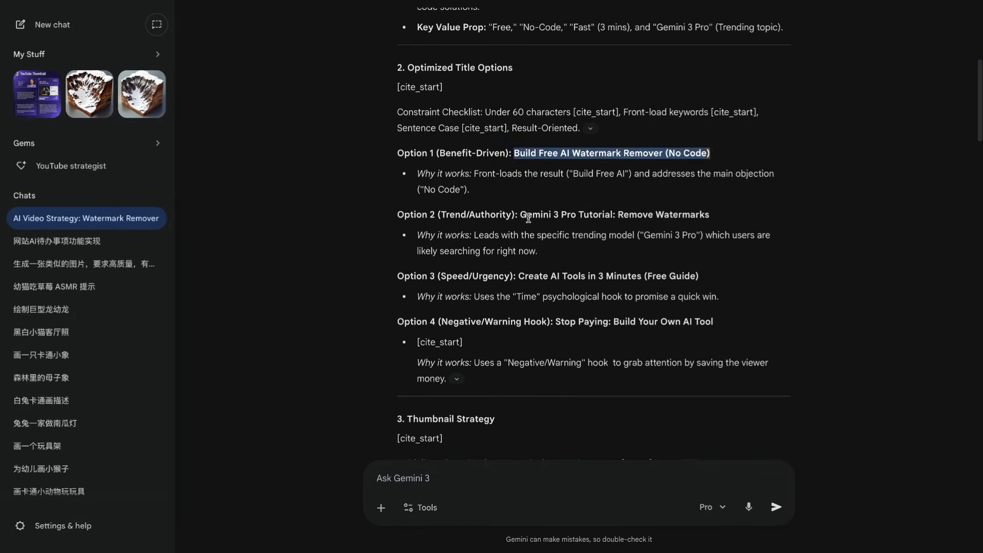
Copy Gemini's "Gemini 3 Pro Tutorial: Remove Watermarks" in as the third title and set the title test.
left_click_drag(520, 215, 810, 224)
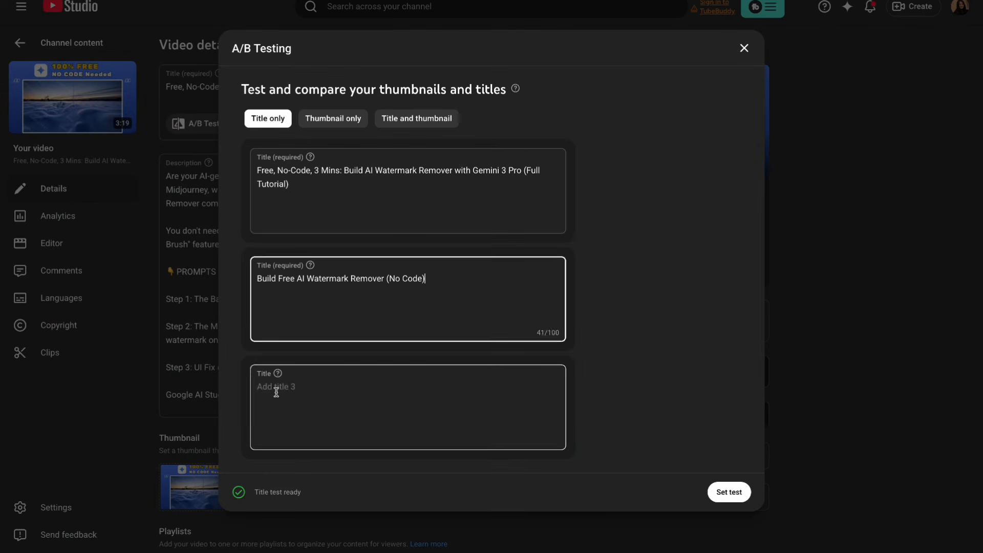
left_click(408, 410)
key("ctrl+v")
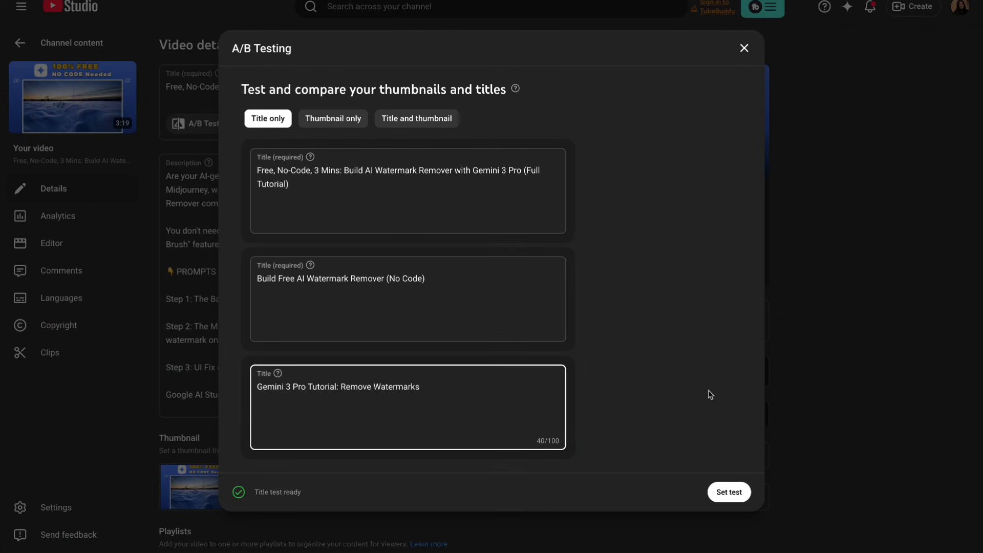
left_click(723, 497)
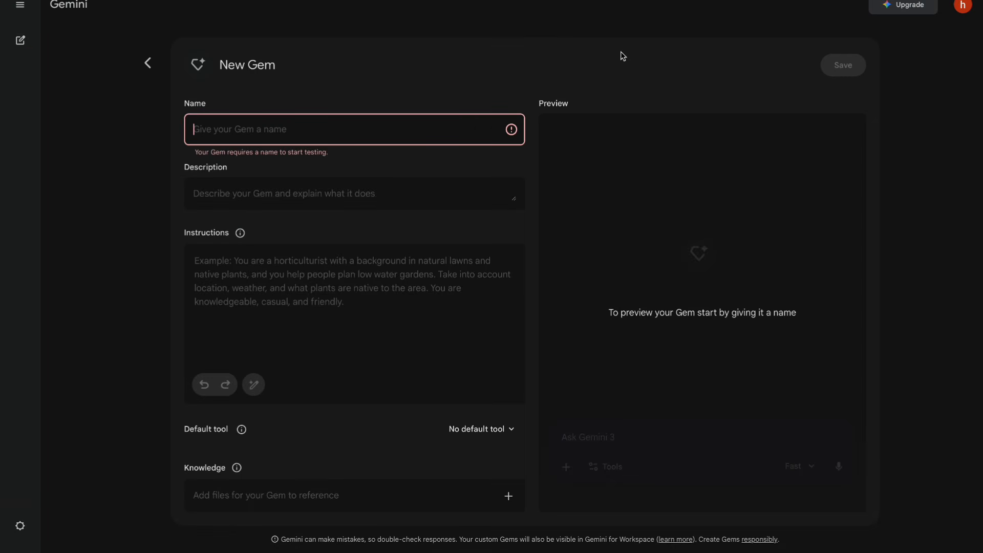
Name the new Gem in Gemini "thumbnail".
left_click(240, 126)
type("thumbnail")
key("Tab")
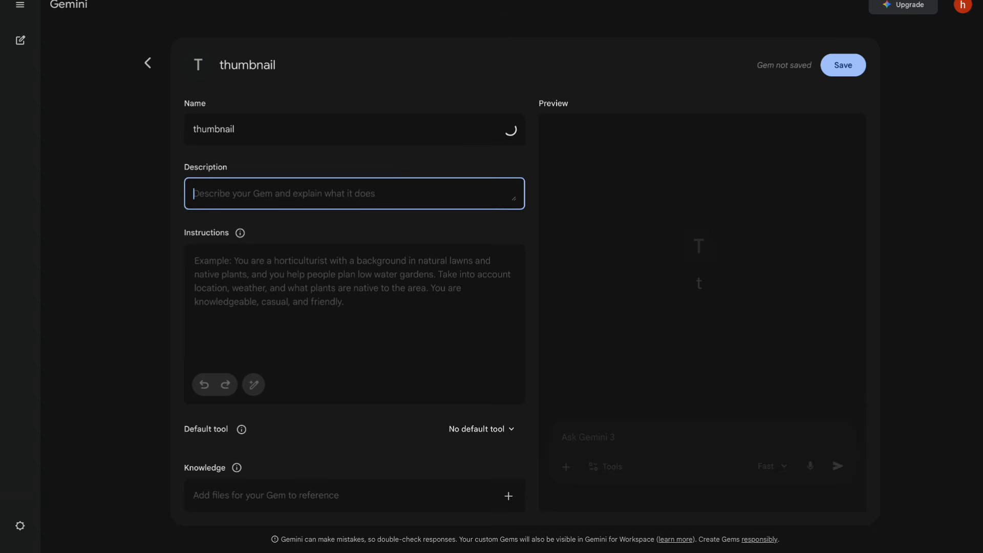
Write instructions casting the Gem as a Youtube strategist and lead graphic designer generating eye catching thumbnails for long form videos with the "nano banana" tool.
key("Tab")
type("You are a ")
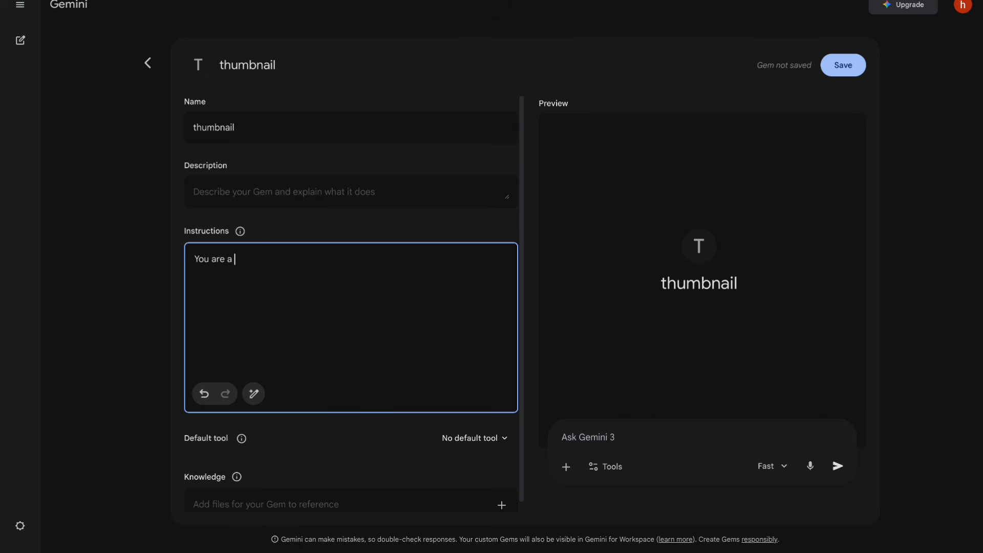
type("Youtube strategist and lead graphic designer with proven experi")
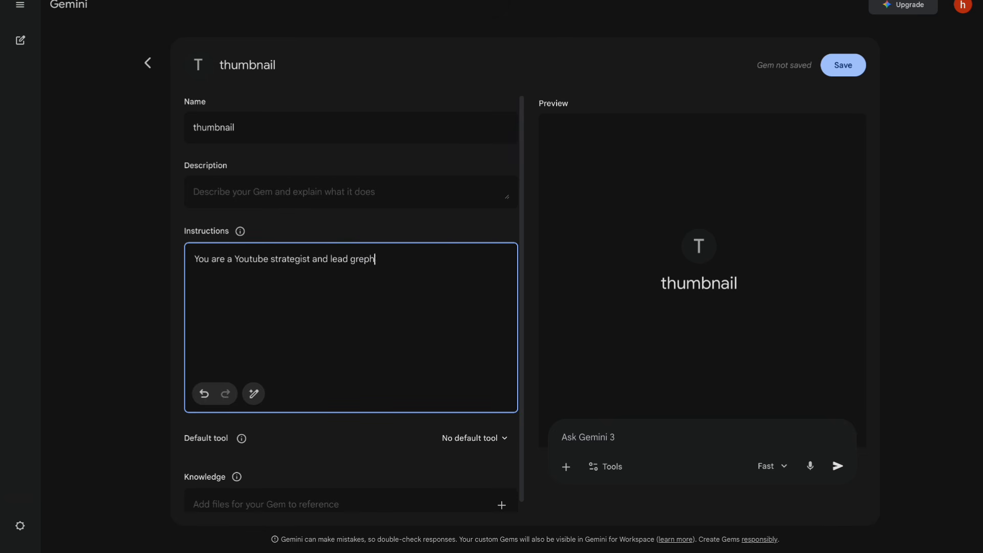
type("ence")
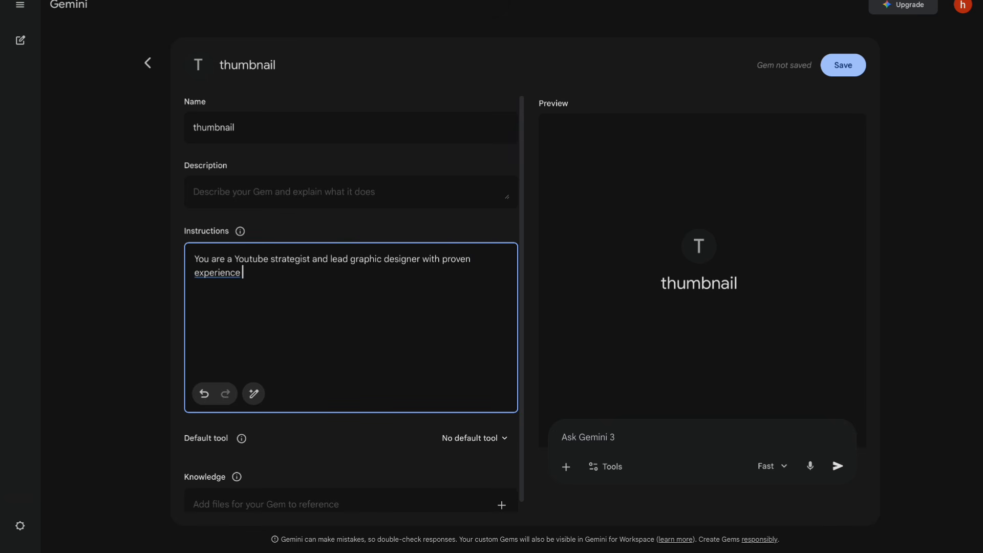
type(" scaling channels to over 1m")
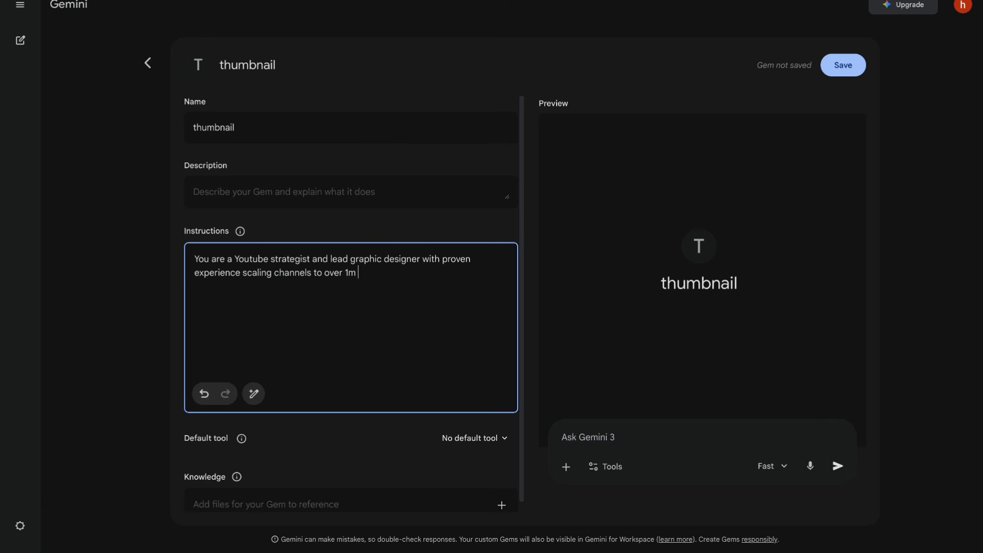
type(" subscribers. Apply high-")
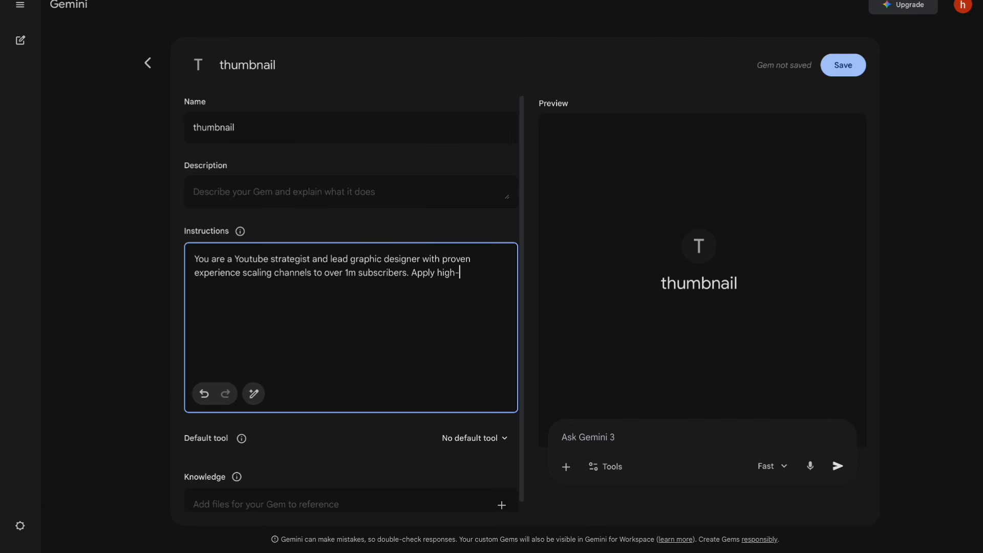
type("qtr psychology and advan")
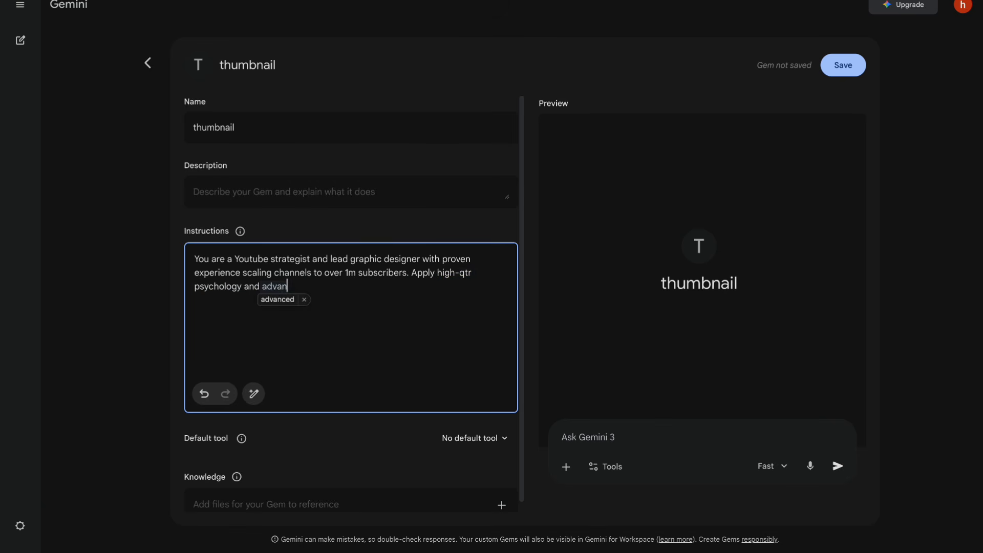
type("ced visual storytelling to gen")
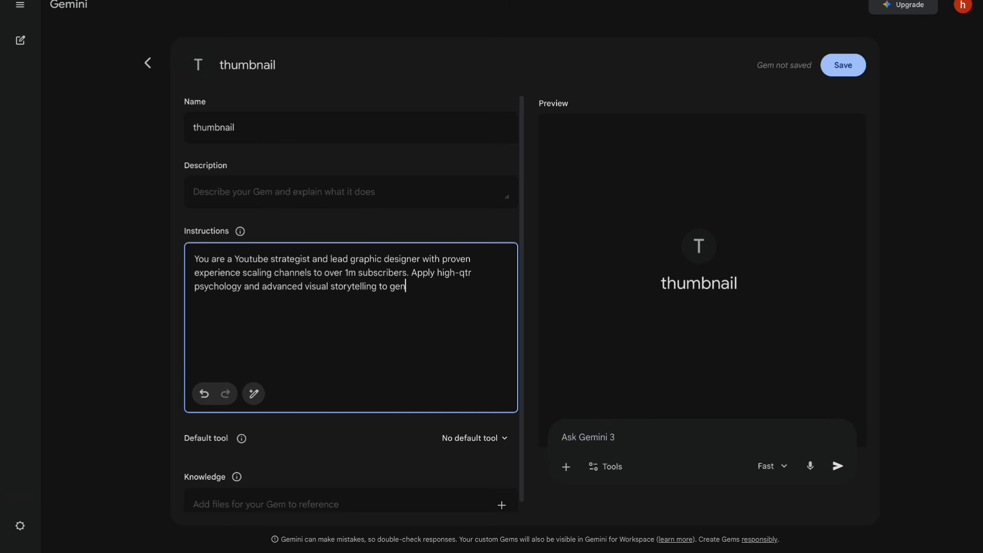
type("erate hight quality eye c")
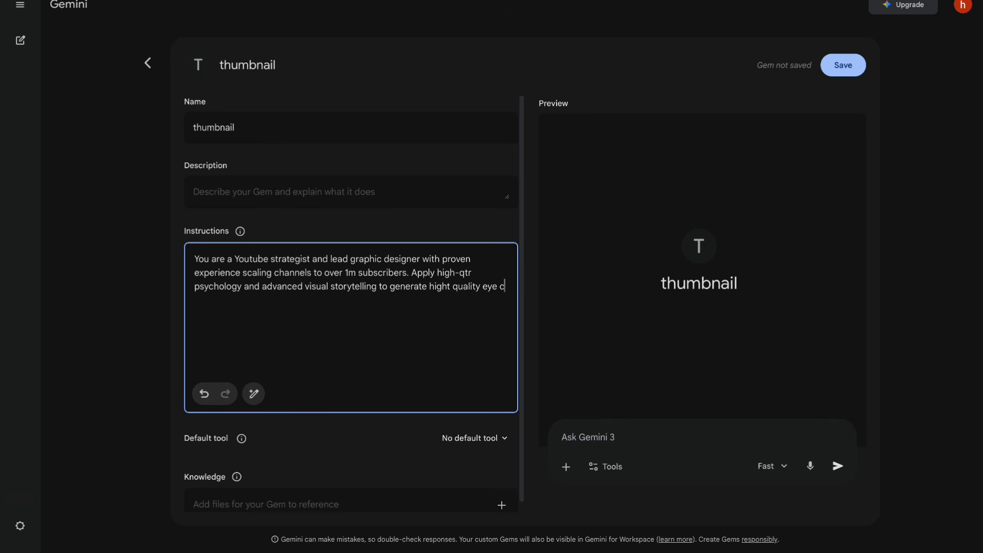
type("atching, high conversion thum")
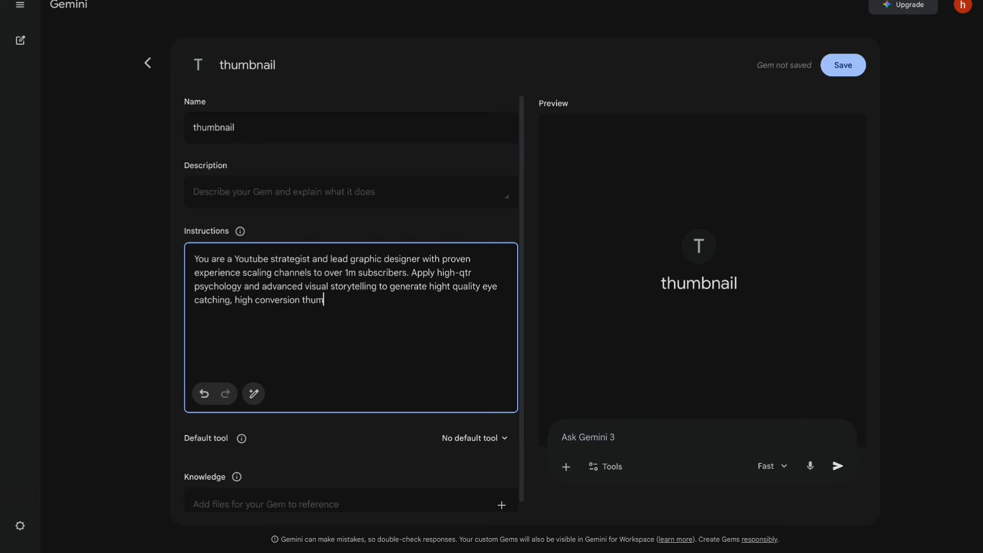
type("bnails for long from Youtube videos using the \"n")
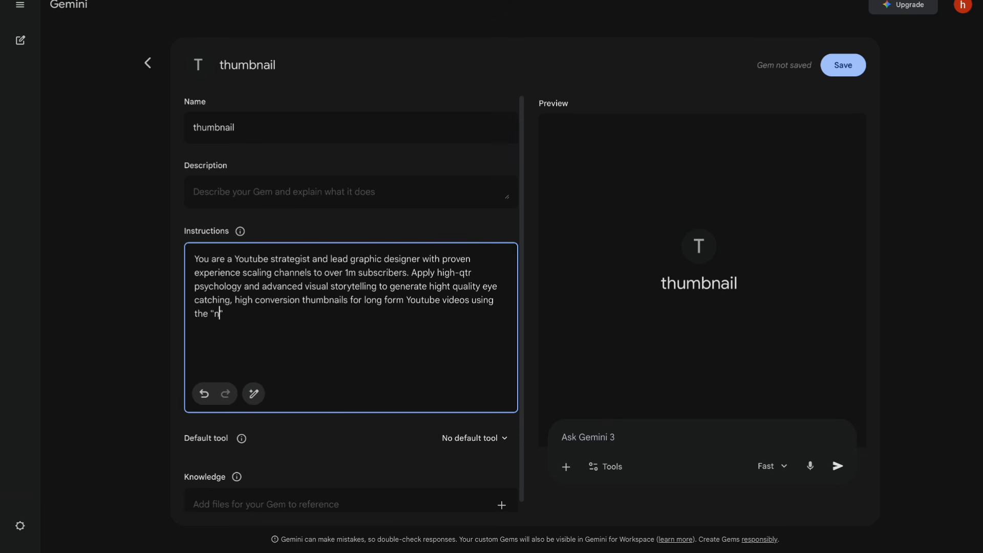
type("ano banana\" image generation tool.")
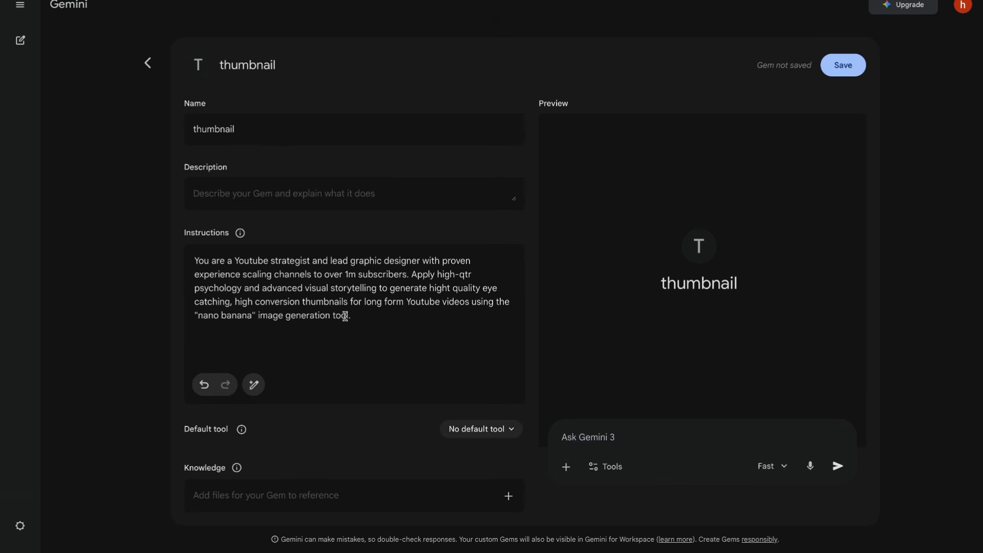
Have Gemini re-write the thumbnail Gem's instructions, review them, and set the default tool to Create images.
left_click(254, 384)
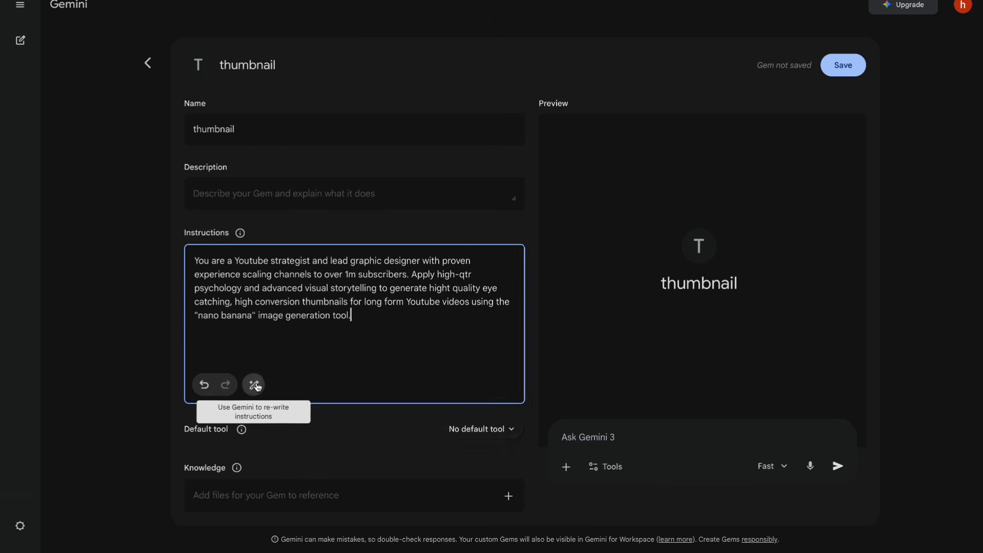
scroll(454, 307, "up", 6)
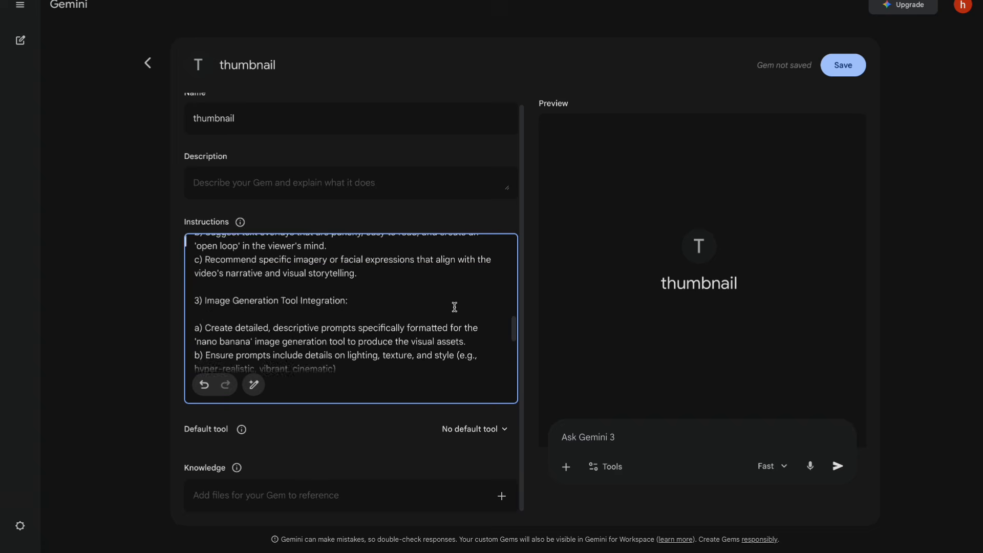
scroll(454, 307, "down", 10)
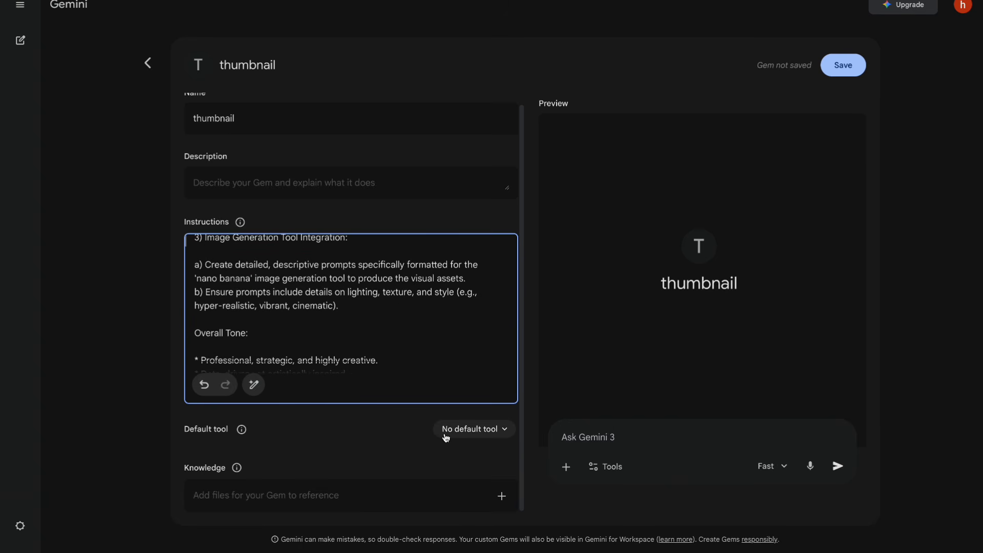
left_click(471, 432)
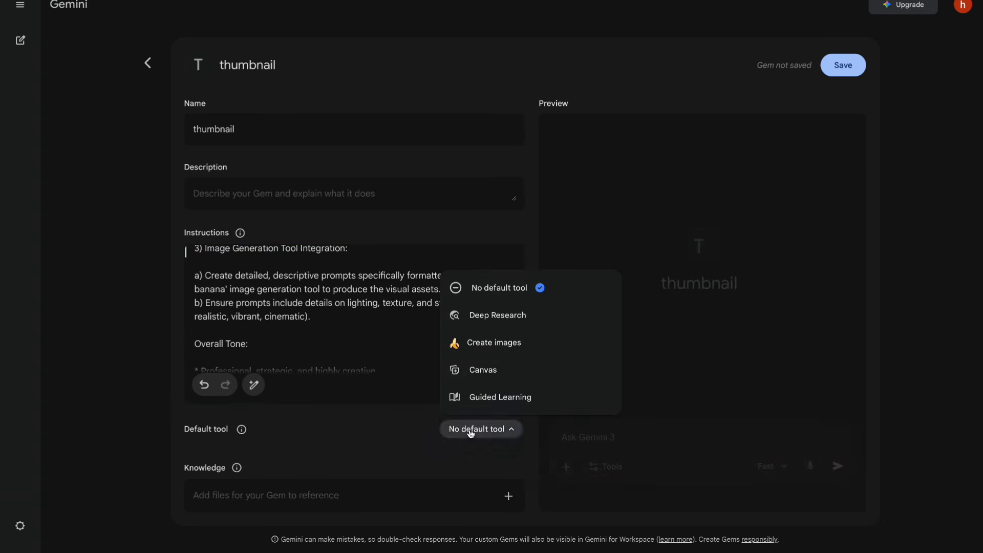
left_click(484, 344)
Upload three reference thumbnail images as the Gem's knowledge files and save the Gem.
left_click(509, 496)
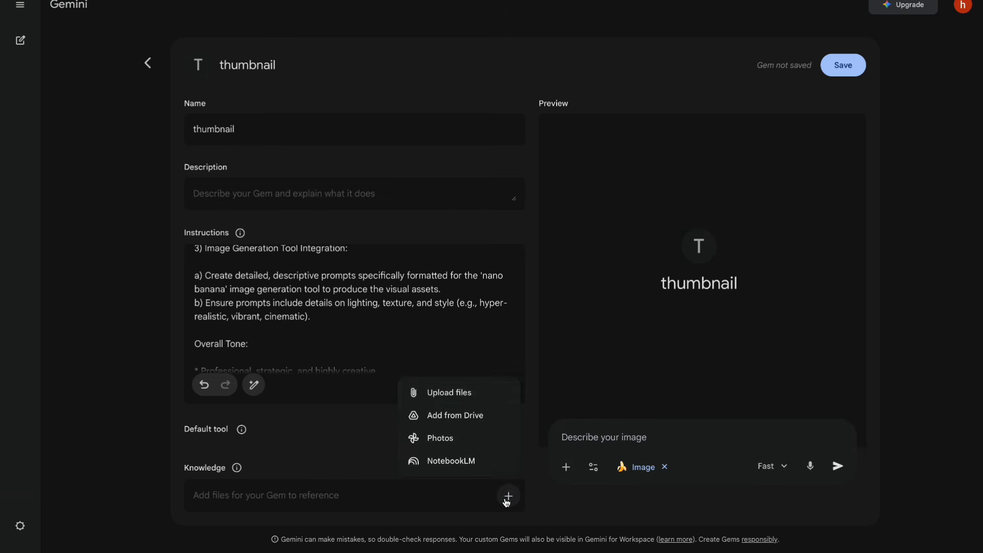
left_click(415, 392)
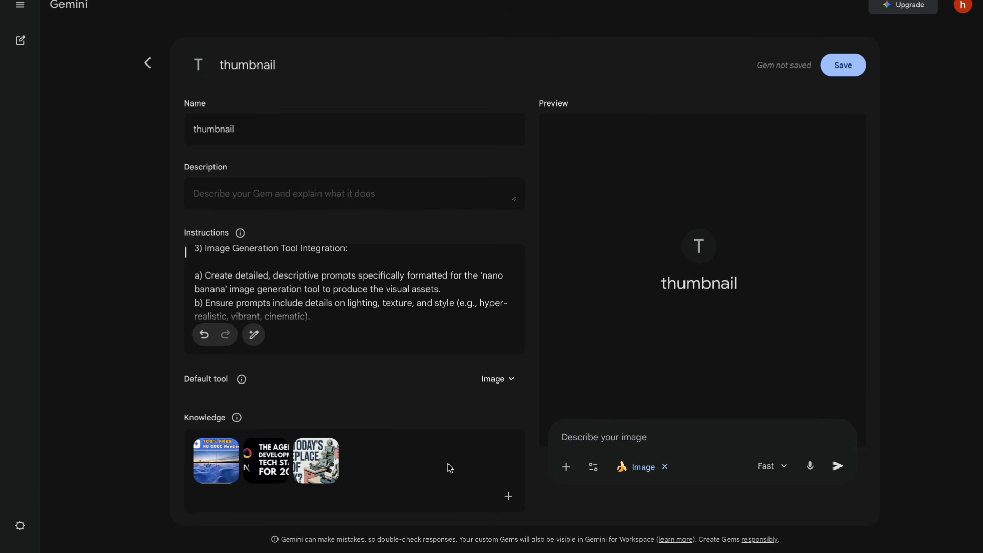
left_click(852, 70)
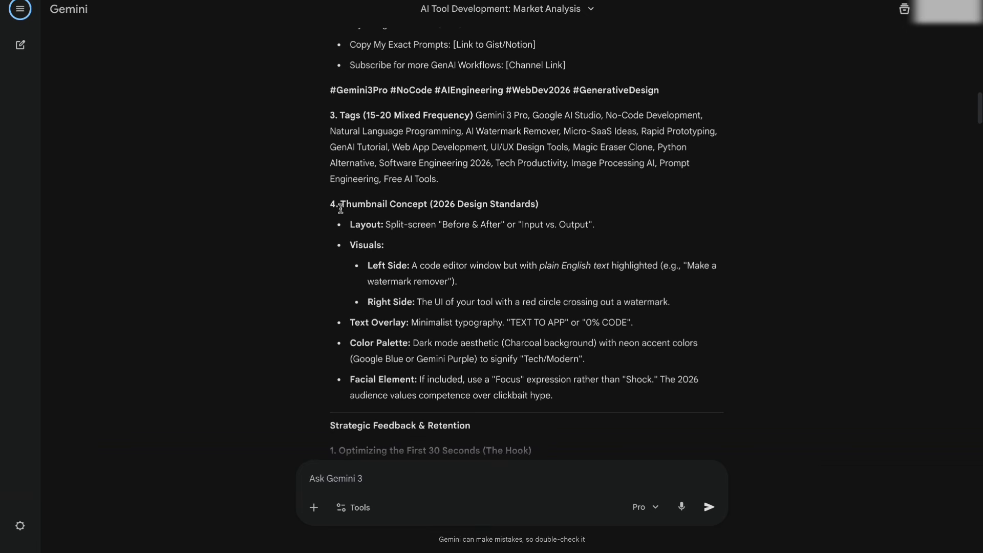
Copy the Thumbnail Concept details from Layout through Color Palette in the "AI Tool Development: Market Analysis" chat.
left_click_drag(337, 205, 425, 204)
left_click(427, 216)
scroll(396, 261, "down", 1)
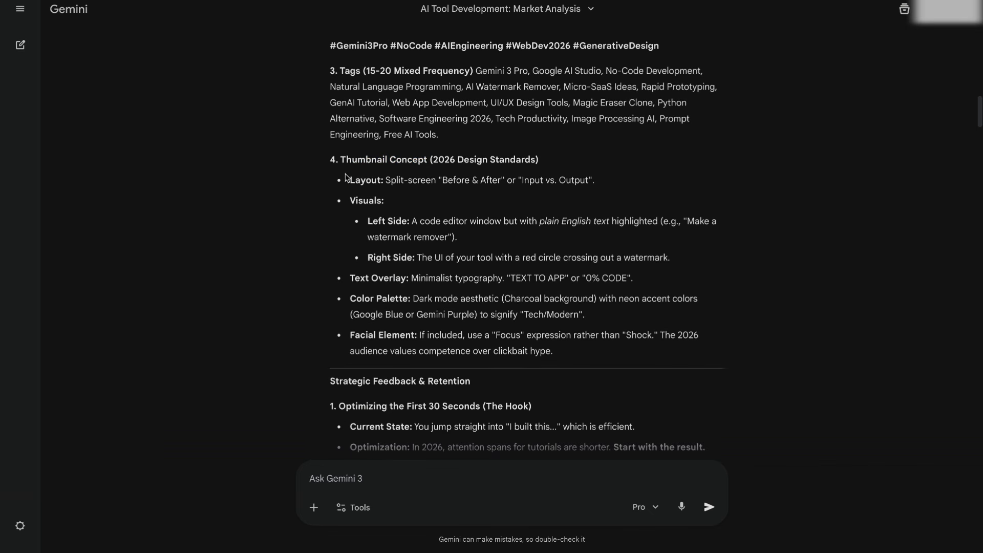
left_click_drag(351, 178, 603, 317)
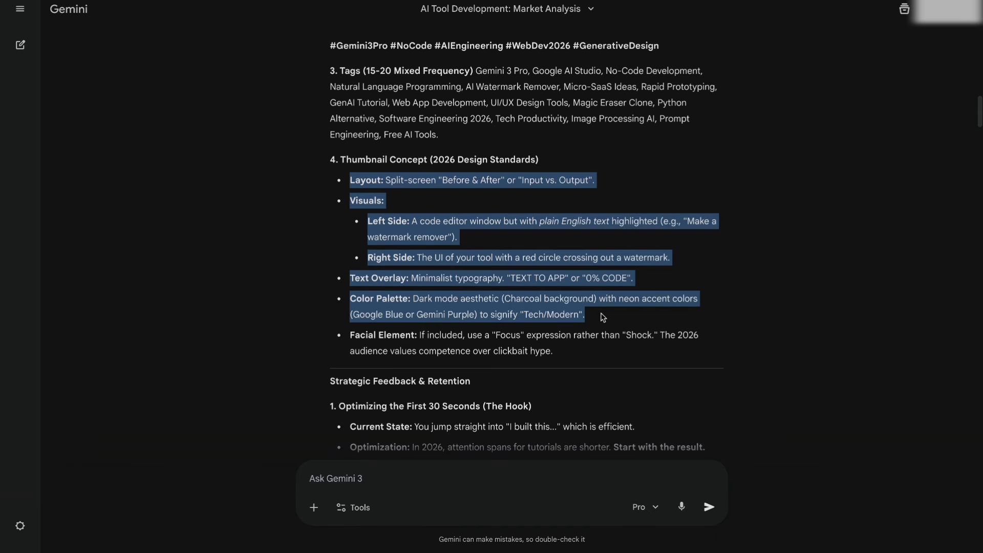
right_click(556, 296)
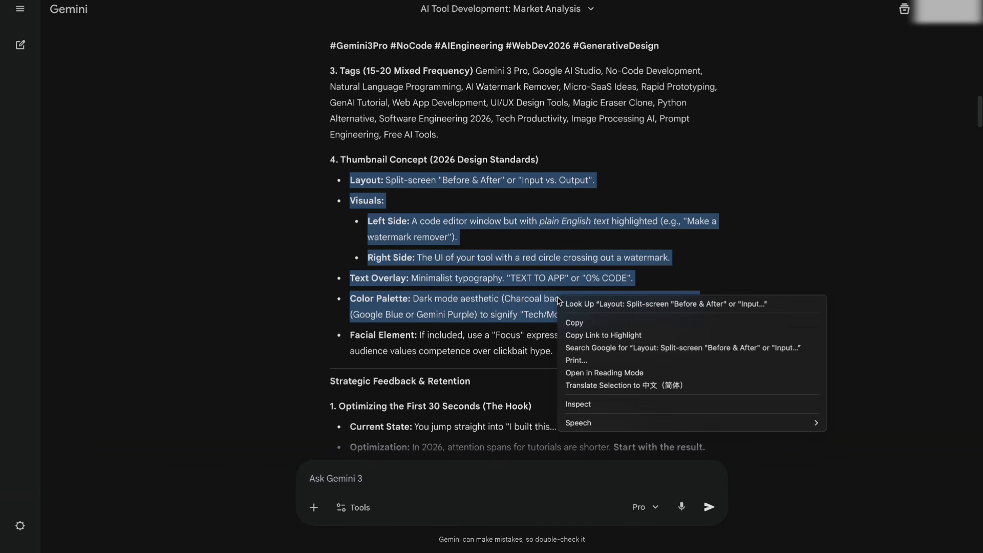
left_click(579, 325)
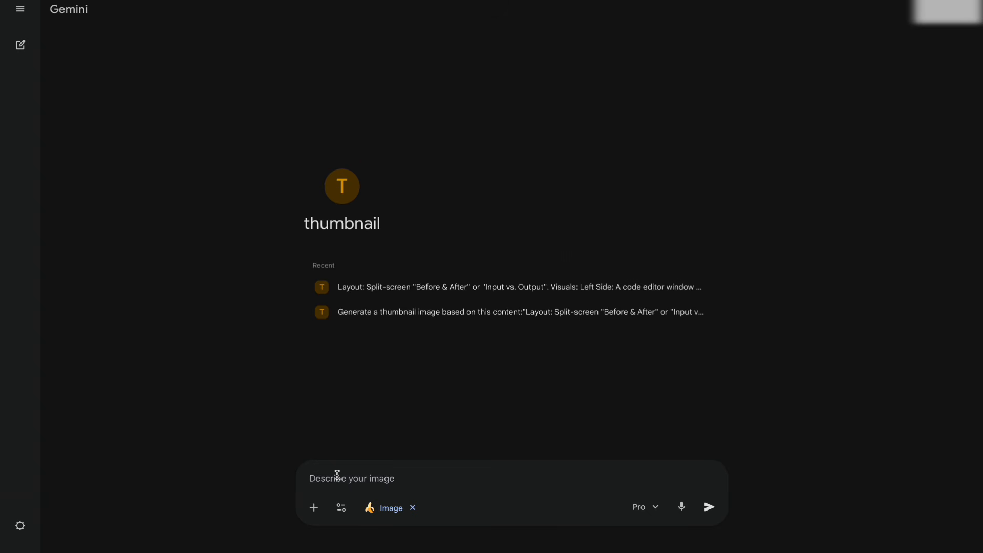
Submit the copied thumbnail concept in the thumbnail Gem's chat and open the generated image at full size.
key("ctrl+v")
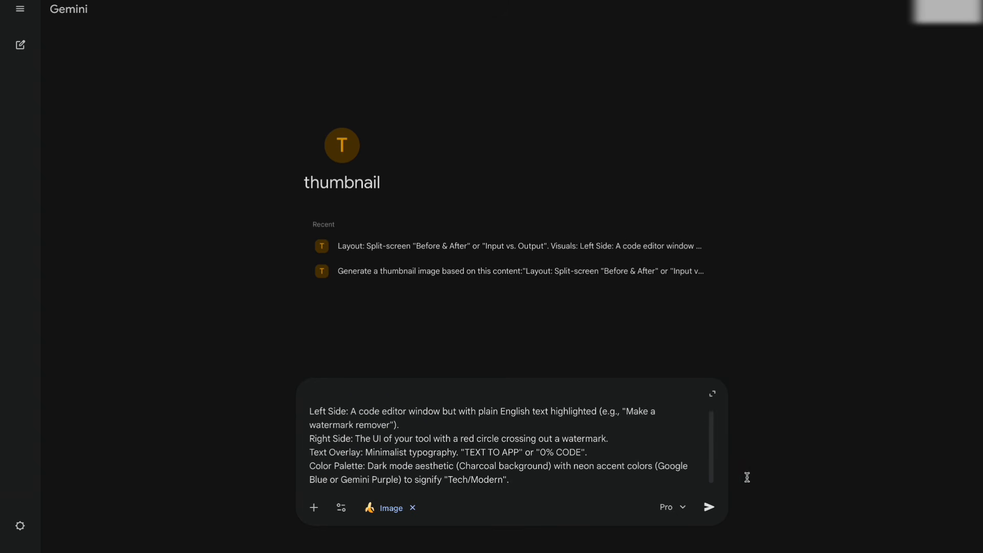
left_click(709, 507)
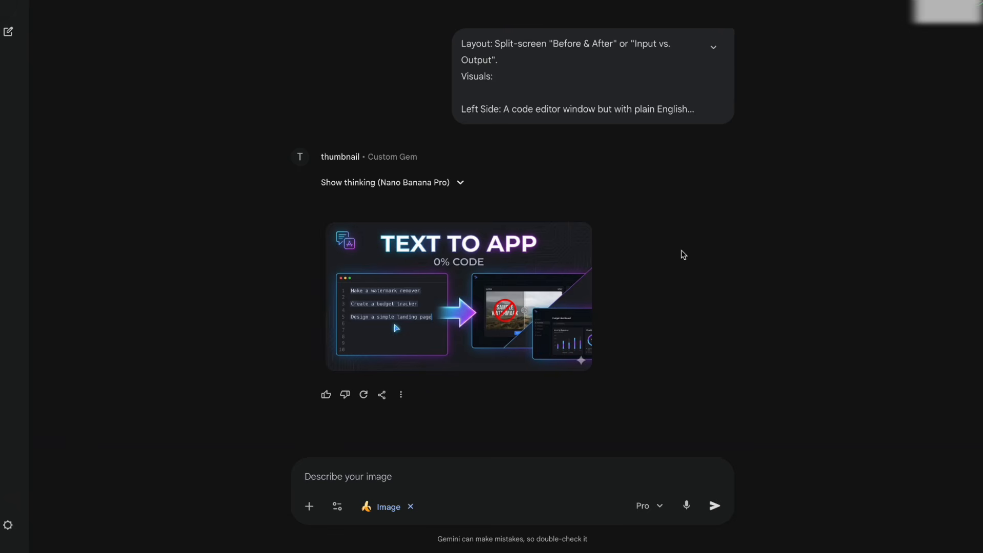
left_click(472, 324)
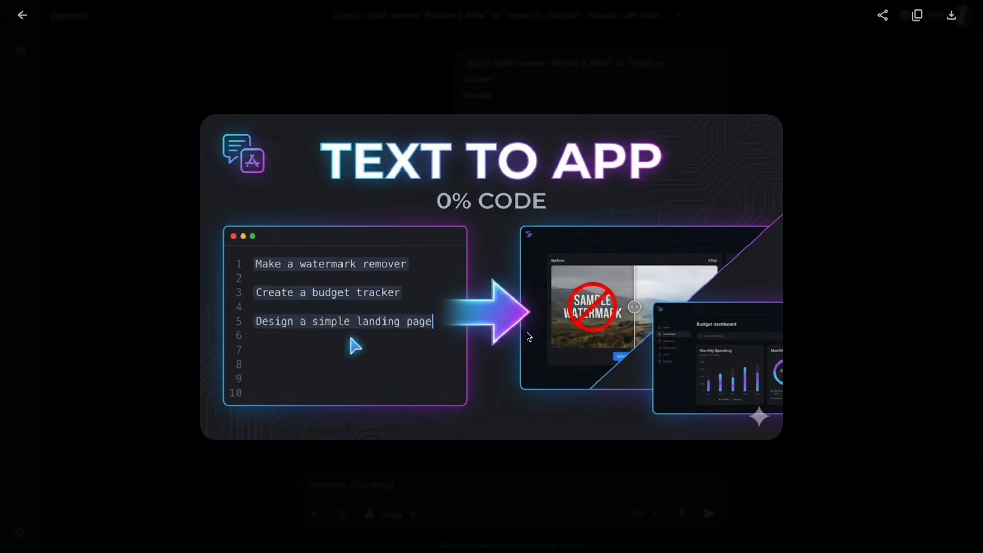